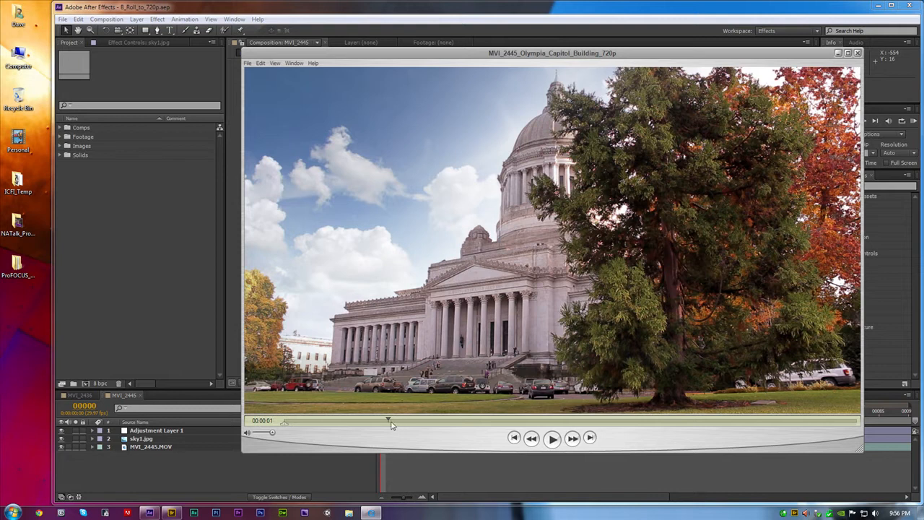
# Scrub through the finished Olympia Capitol Building clip and close the player
pyautogui.moveTo(389, 421); pyautogui.dragTo(688, 424)
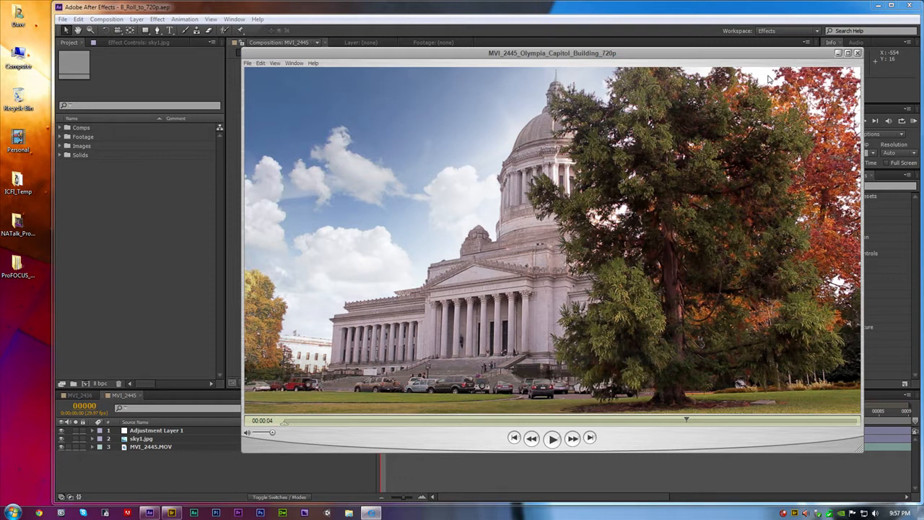
pyautogui.click(856, 54)
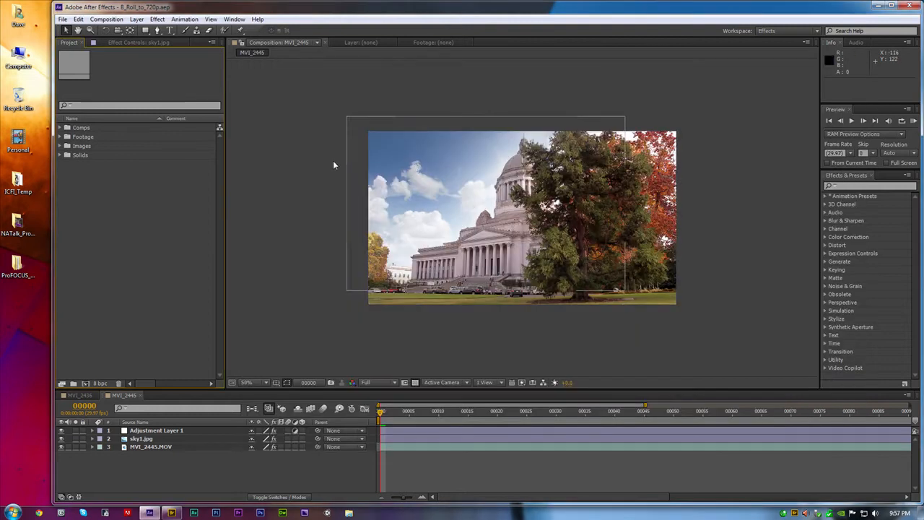
# Compare the MVI_2445 composition with the Adjustment Layer 1 and sky1.jpg layers hidden and shown
pyautogui.scroll(1, 377, 347)
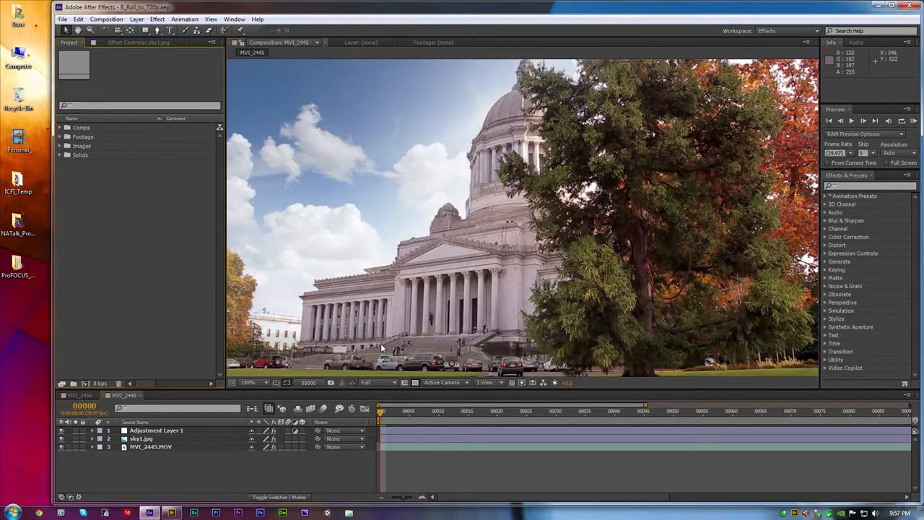
pyautogui.scroll(-1, 368, 241)
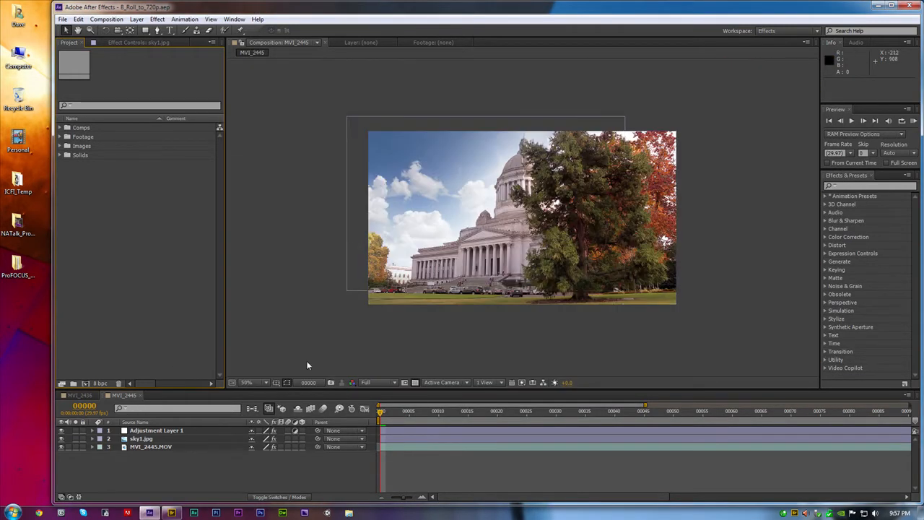
pyautogui.click(264, 382)
pyautogui.click(272, 219)
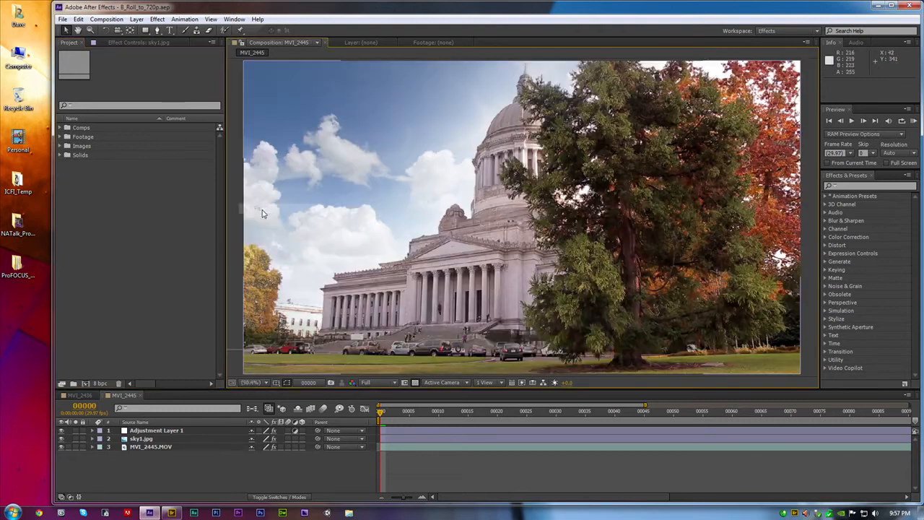
pyautogui.click(61, 430)
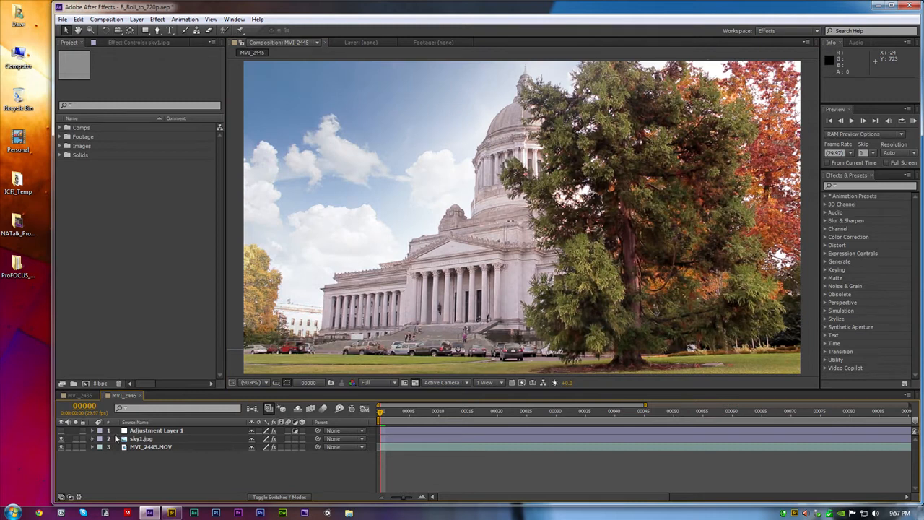
pyautogui.click(61, 438)
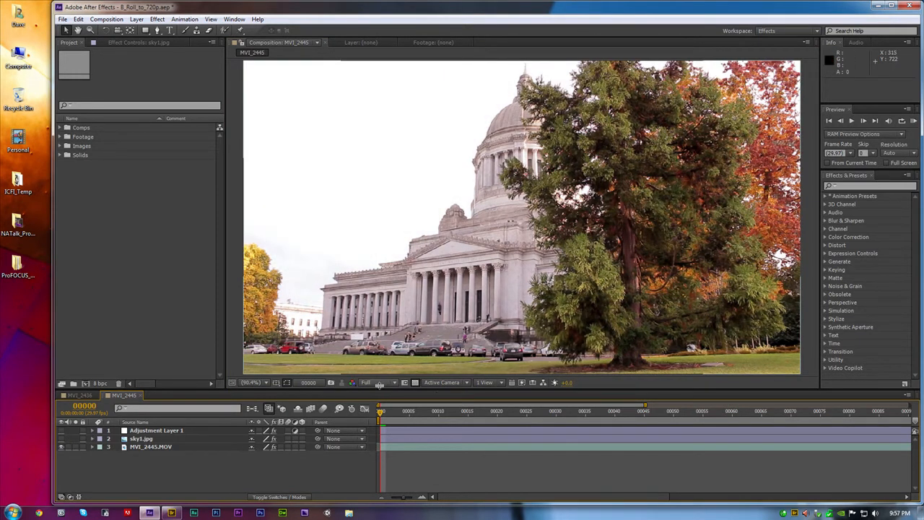
pyautogui.moveTo(380, 413); pyautogui.dragTo(390, 415)
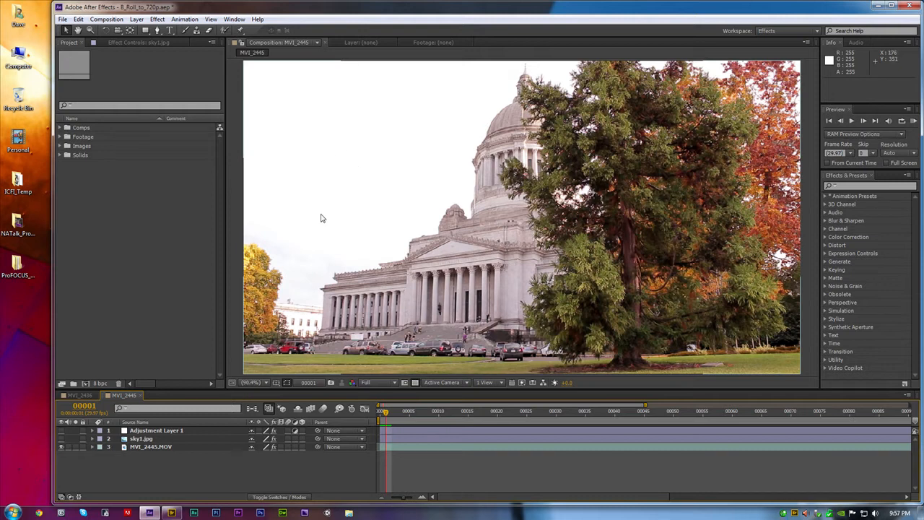
pyautogui.click(62, 439)
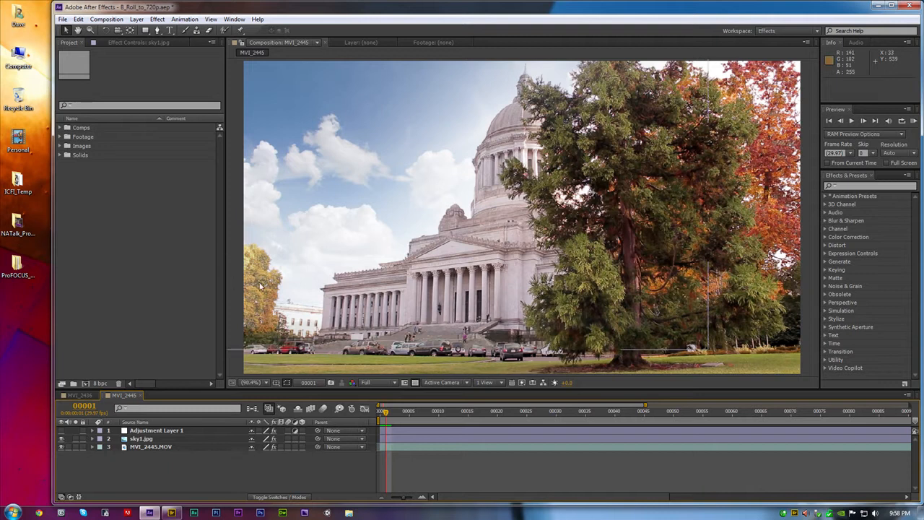
pyautogui.click(61, 438)
pyautogui.click(62, 439)
pyautogui.click(61, 430)
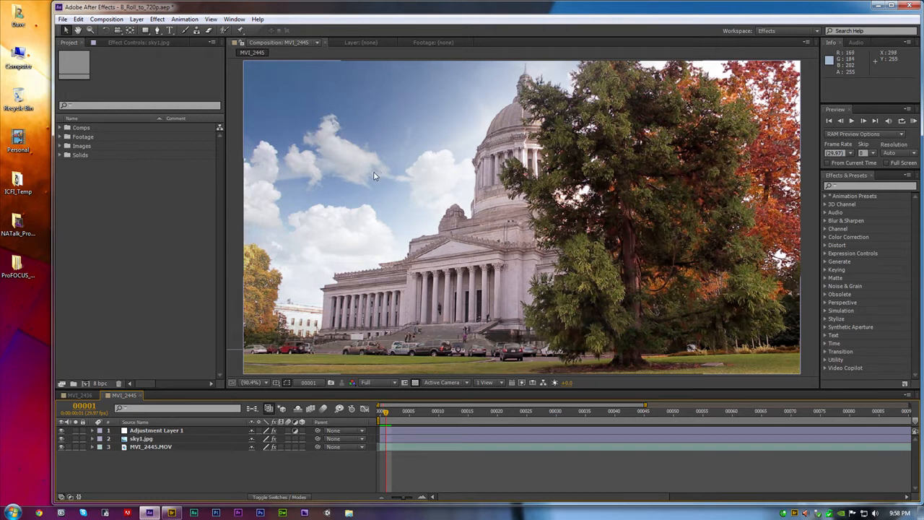
# Create a new composition from the MVI_2445.MOV clip in the Footage folder
pyautogui.click(61, 138)
pyautogui.click(102, 183)
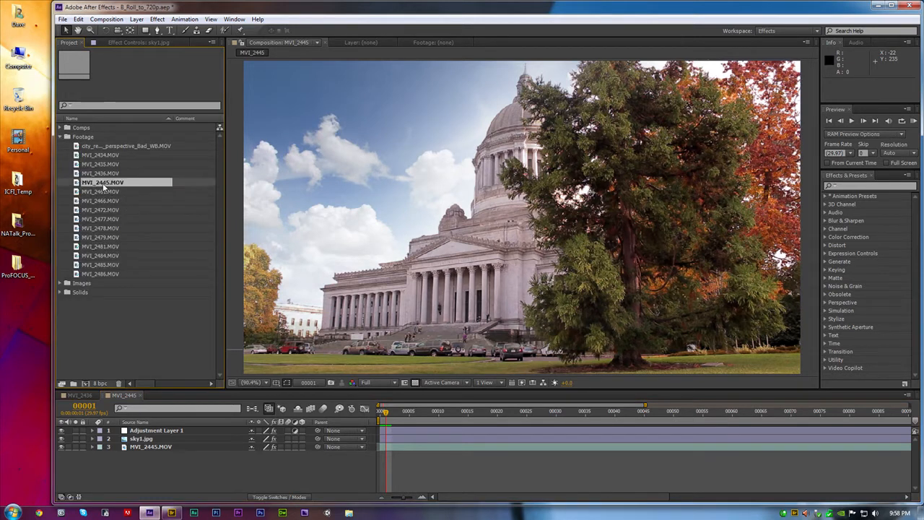
pyautogui.click(86, 383)
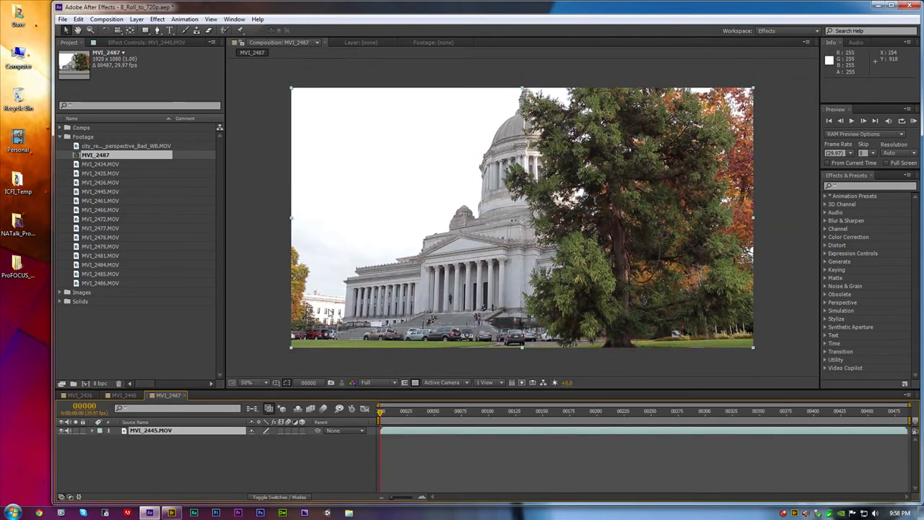
# Set the new composition's width to 1280 px with the aspect ratio locked to 16:9
pyautogui.rightClick(285, 241)
pyautogui.click(332, 262)
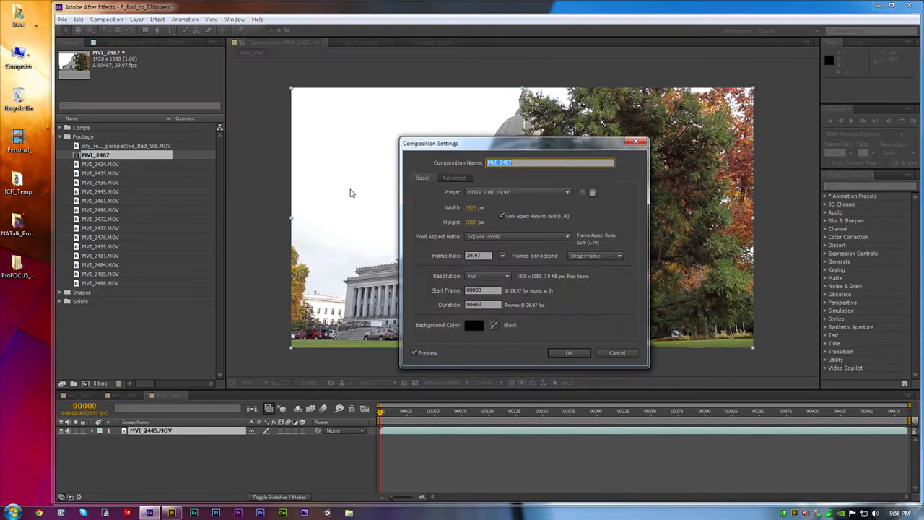
pyautogui.click(470, 209)
pyautogui.write('1280')
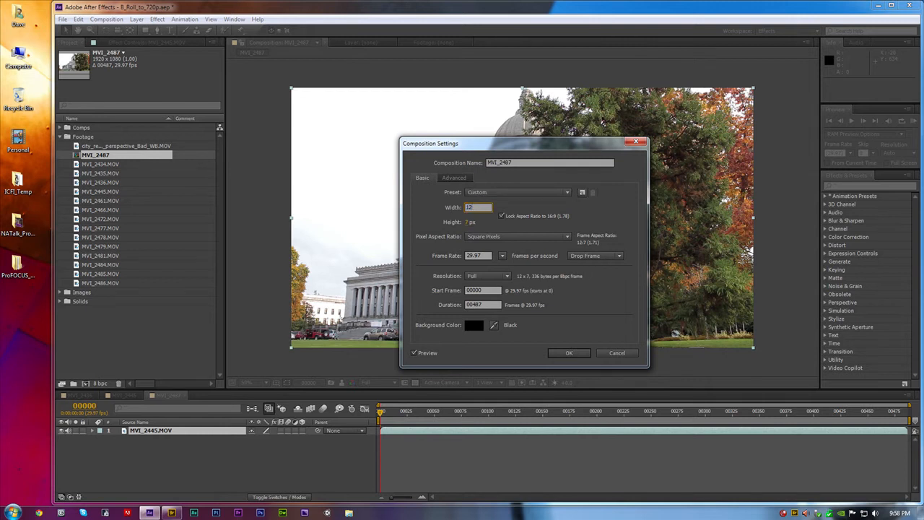
pyautogui.click(568, 352)
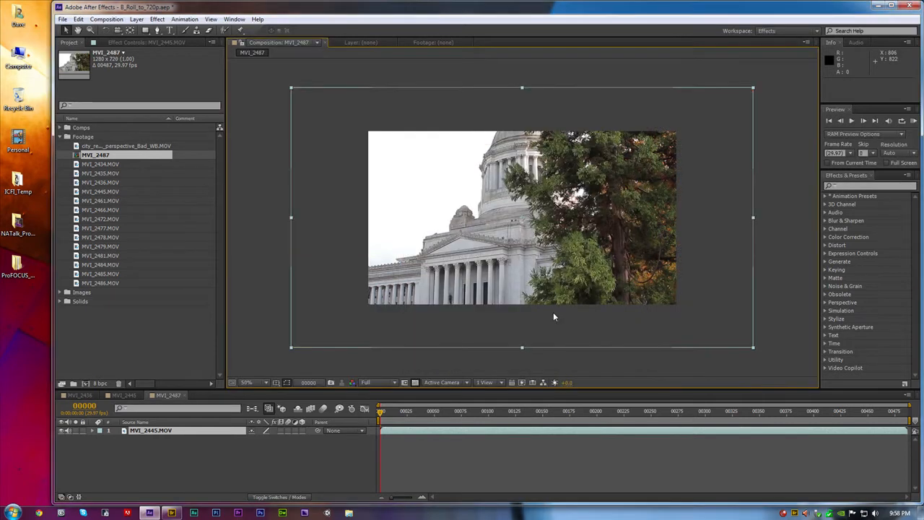
# Scale the MVI_2445.MOV layer to fit the composition with Fit to Comp
pyautogui.rightClick(165, 433)
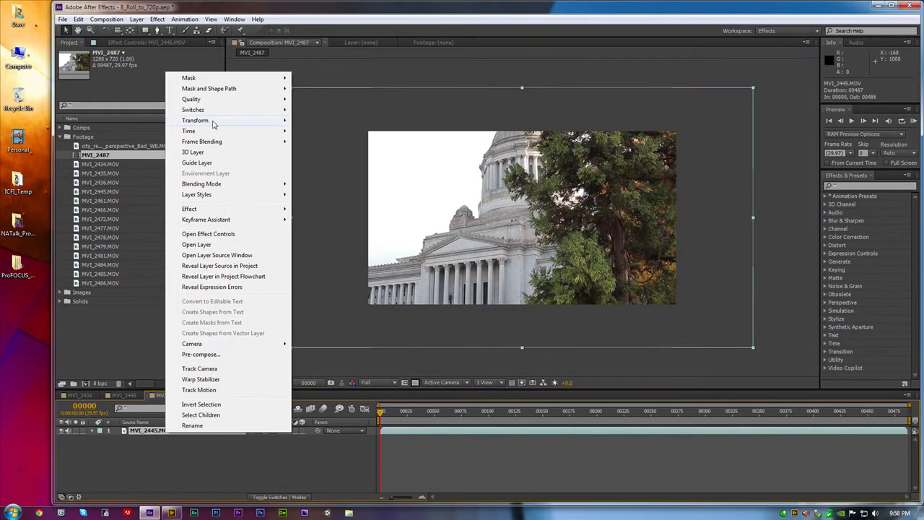
pyautogui.moveTo(283, 127)
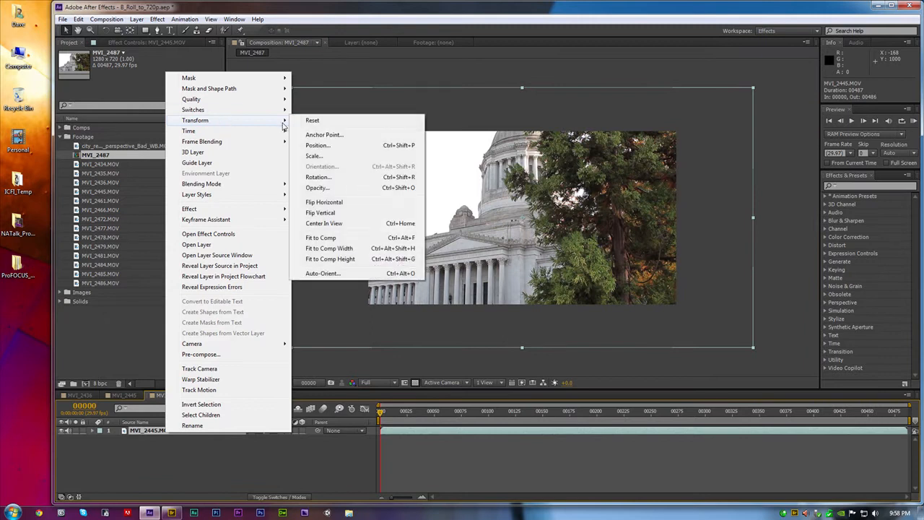
pyautogui.click(333, 239)
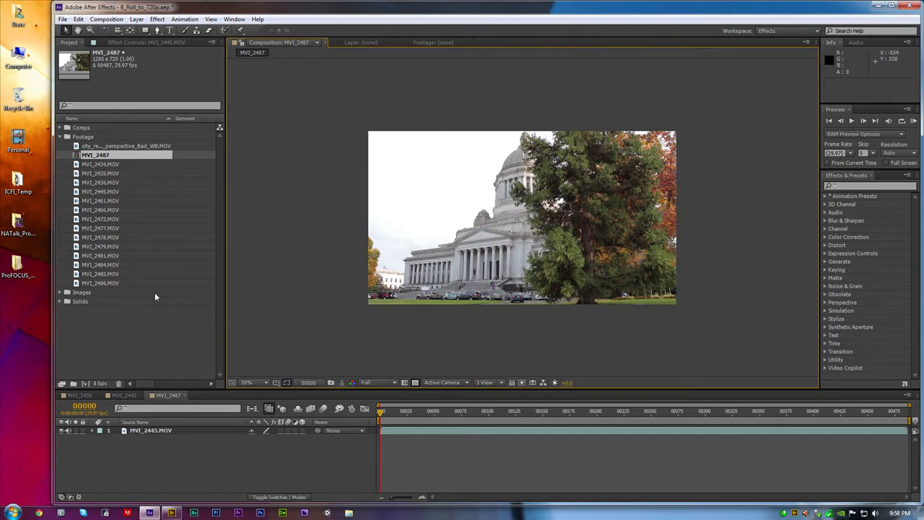
# Preview sky1.jpg from the Images folder and add it to the composition above the MVI_2445.MOV layer
pyautogui.click(61, 293)
pyautogui.click(96, 301)
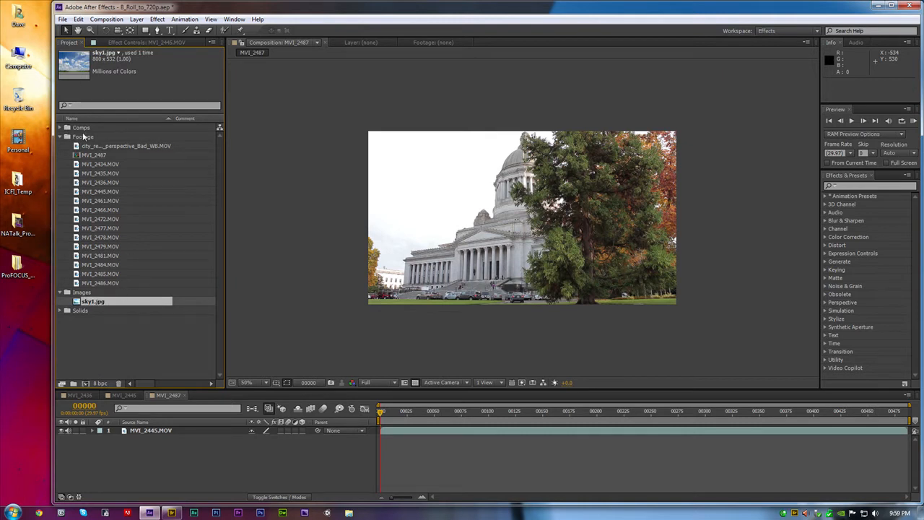
pyautogui.doubleClick(94, 301)
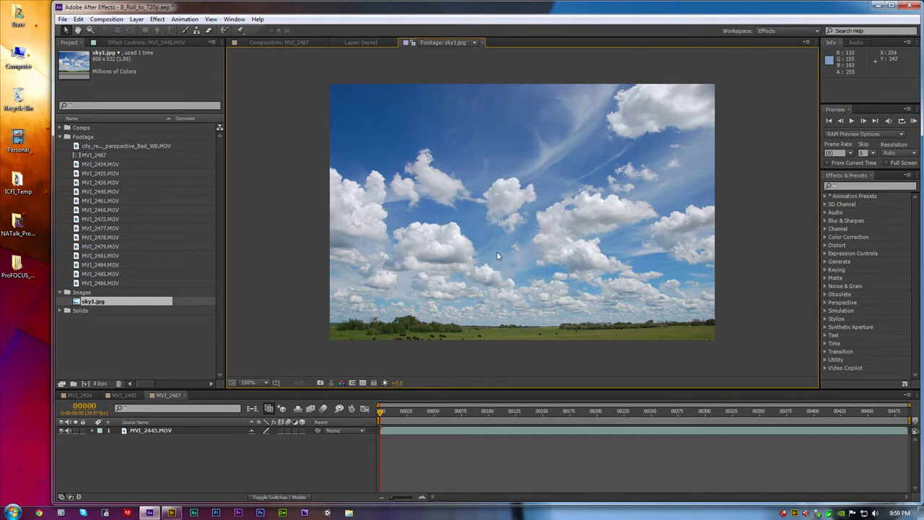
pyautogui.click(173, 430)
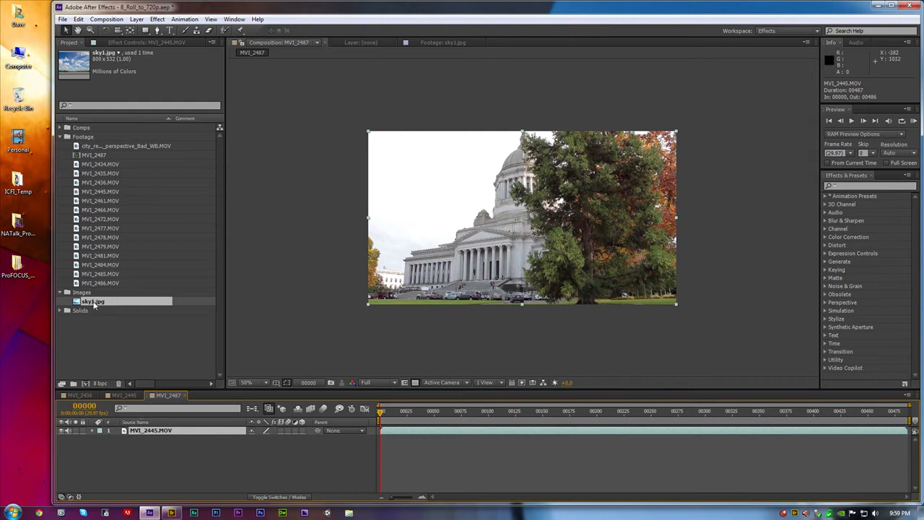
pyautogui.moveTo(92, 302); pyautogui.dragTo(147, 432)
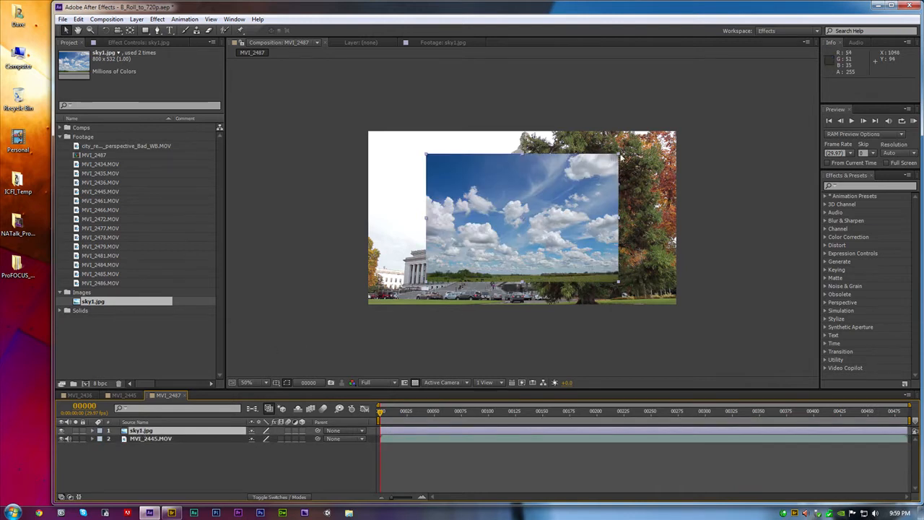
# Enlarge the sky1.jpg layer and place it at about position 448, 338 over the building and the white sky
pyautogui.click(619, 156)
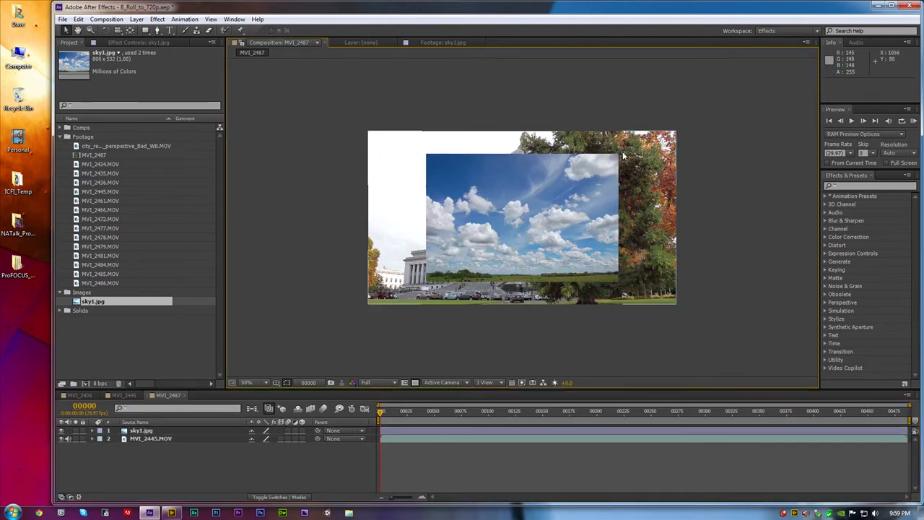
pyautogui.moveTo(620, 156); pyautogui.dragTo(547, 140)
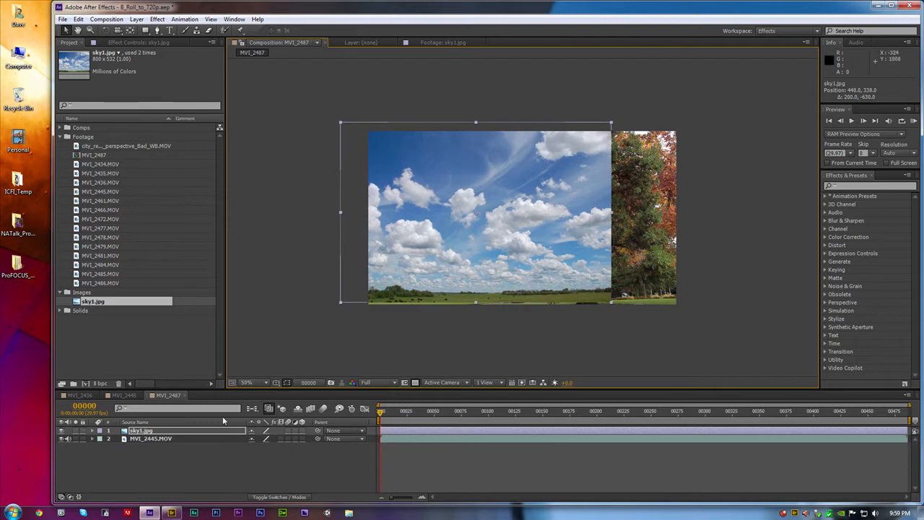
# Lower the sky1.jpg layer's opacity to 46% and move the layer to position 464, 320
pyautogui.click(166, 432)
pyautogui.press('t')
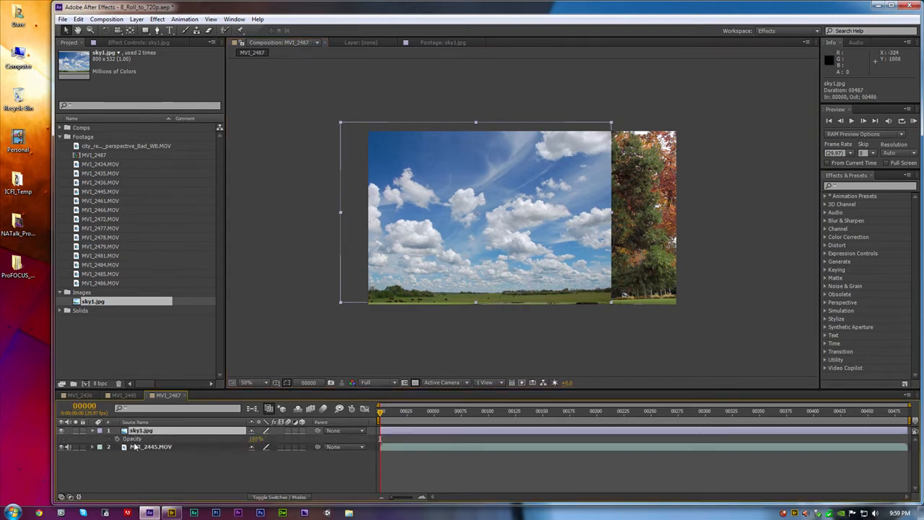
pyautogui.moveTo(253, 438); pyautogui.dragTo(233, 438)
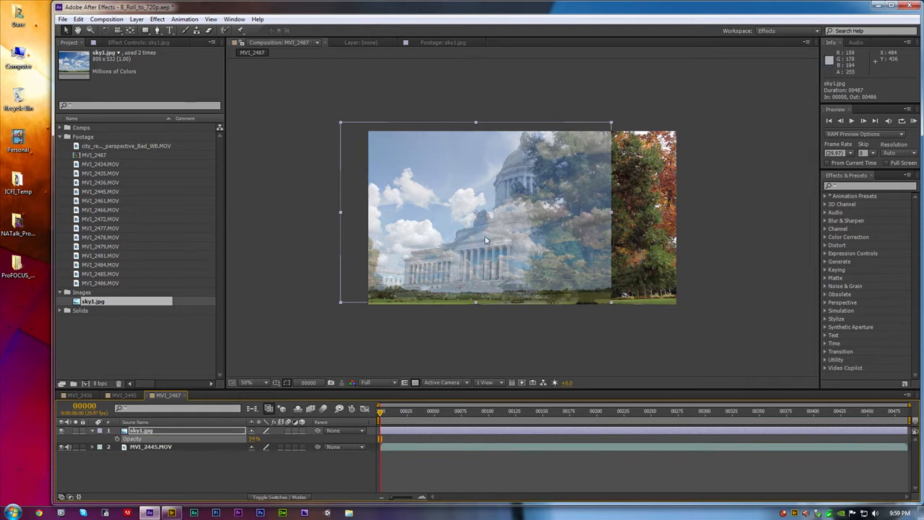
pyautogui.moveTo(485, 235)
pyautogui.mouseDown()
pyautogui.moveTo(484, 217)
pyautogui.moveTo(478, 227)
pyautogui.moveTo(499, 228)
pyautogui.moveTo(488, 231)
pyautogui.mouseUp()
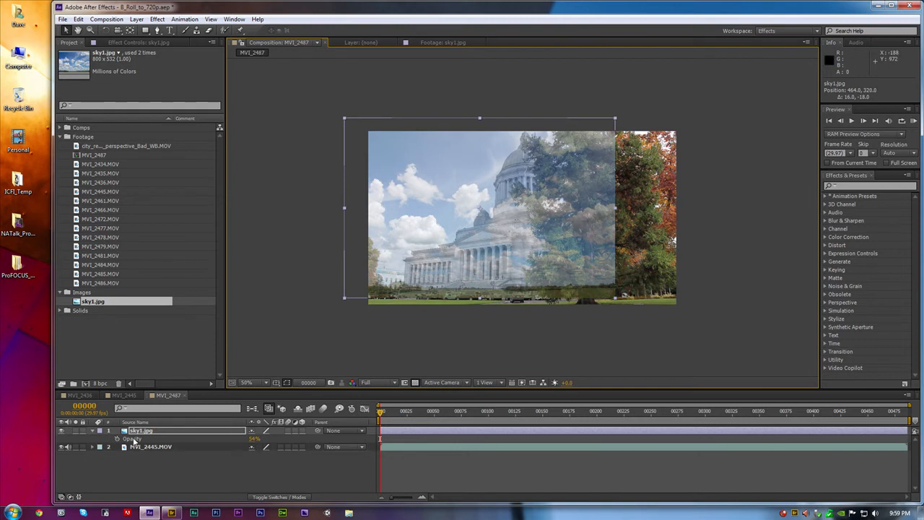
pyautogui.moveTo(255, 439); pyautogui.dragTo(258, 440)
pyautogui.moveTo(277, 438); pyautogui.dragTo(252, 438)
pyautogui.click(266, 383)
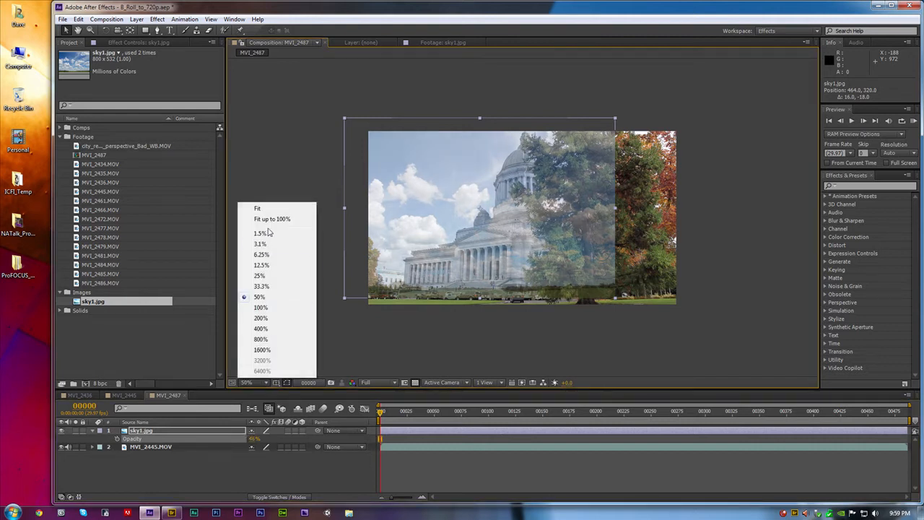
pyautogui.click(267, 220)
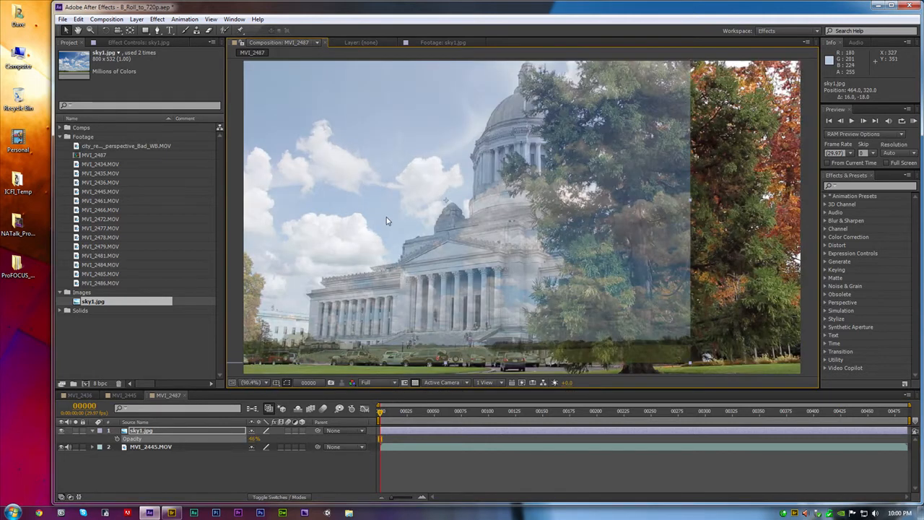
pyautogui.scroll(-1, 611, 265)
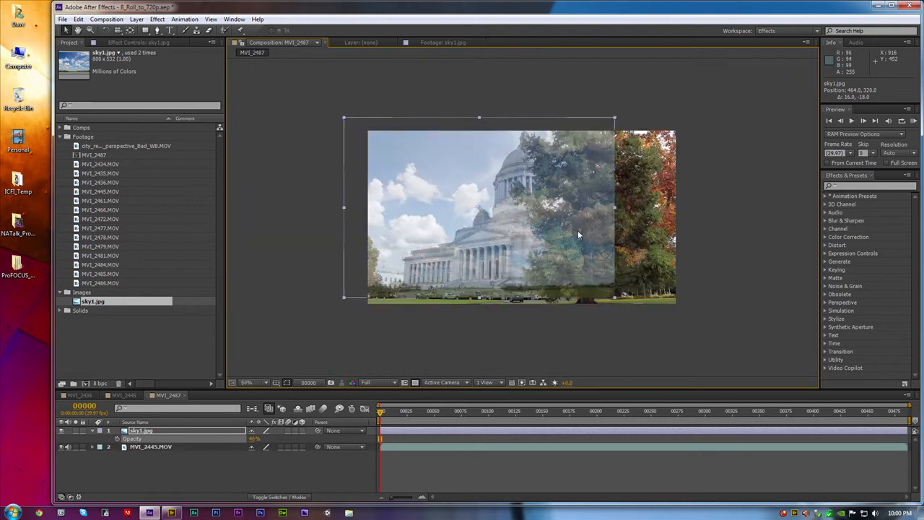
pyautogui.moveTo(538, 229)
pyautogui.mouseDown()
pyautogui.moveTo(559, 252)
pyautogui.moveTo(550, 227)
pyautogui.mouseUp()
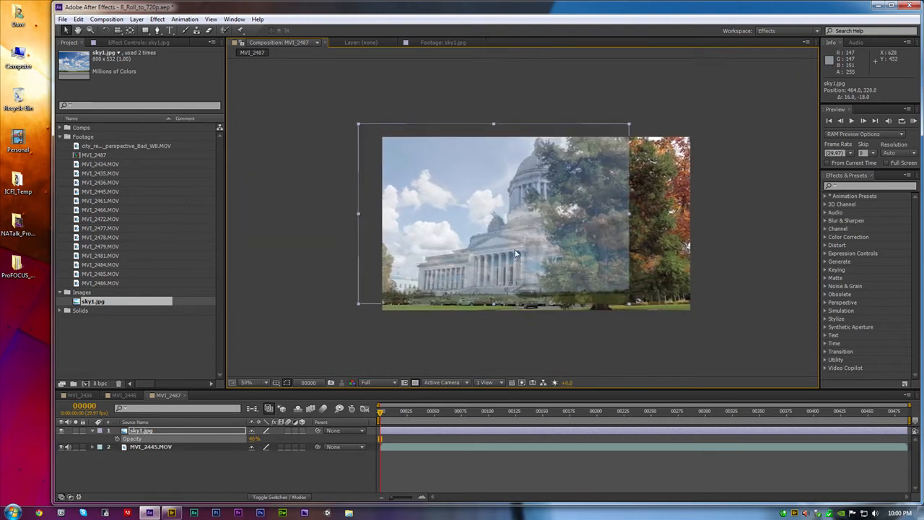
pyautogui.click(266, 383)
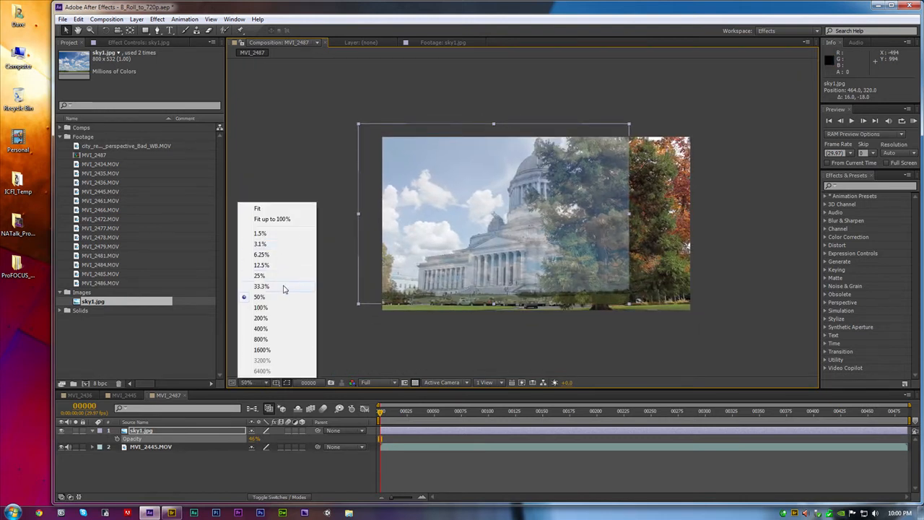
pyautogui.click(322, 336)
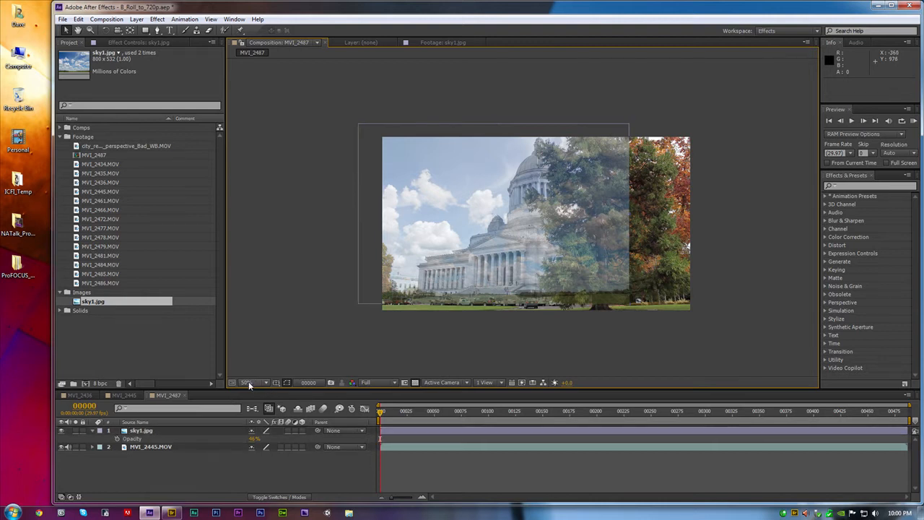
# Start a Pen tool mask on the sky1.jpg layer, tracing from outside the frame over the small tree, along the roofline and up beside the dome
pyautogui.click(140, 432)
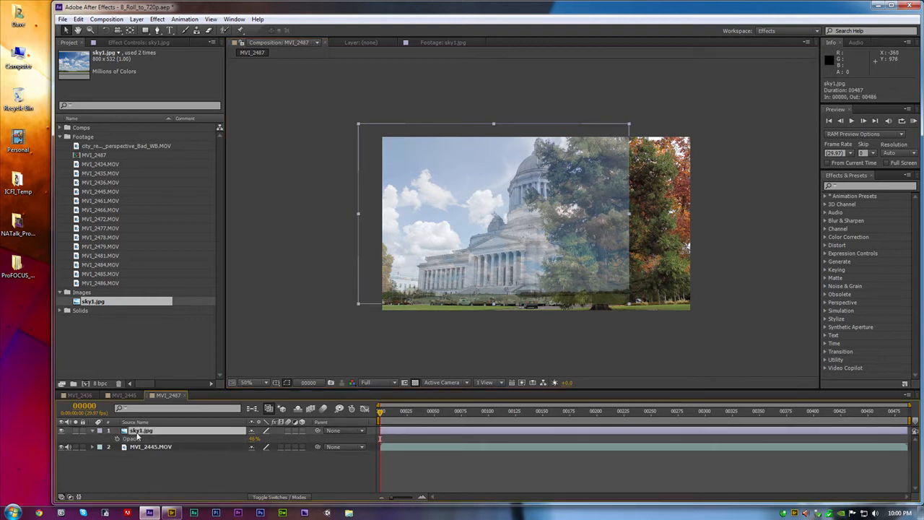
pyautogui.click(157, 31)
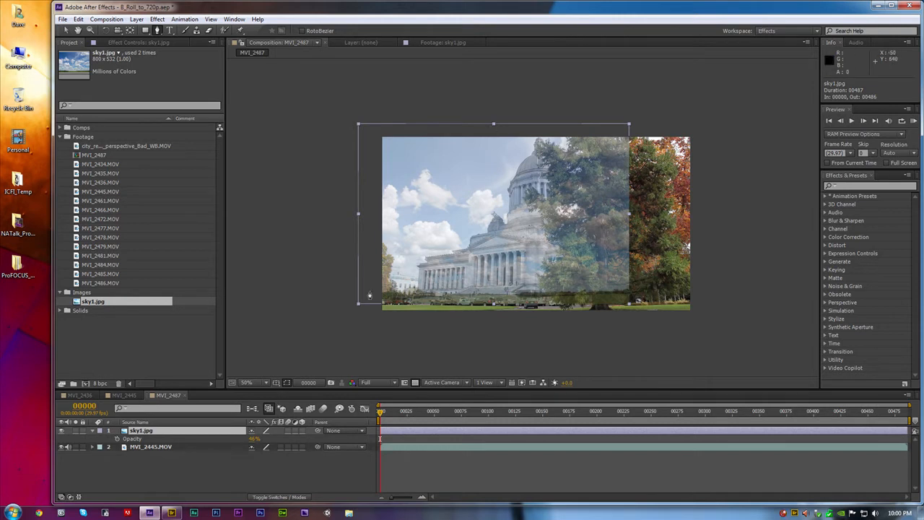
pyautogui.click(373, 230)
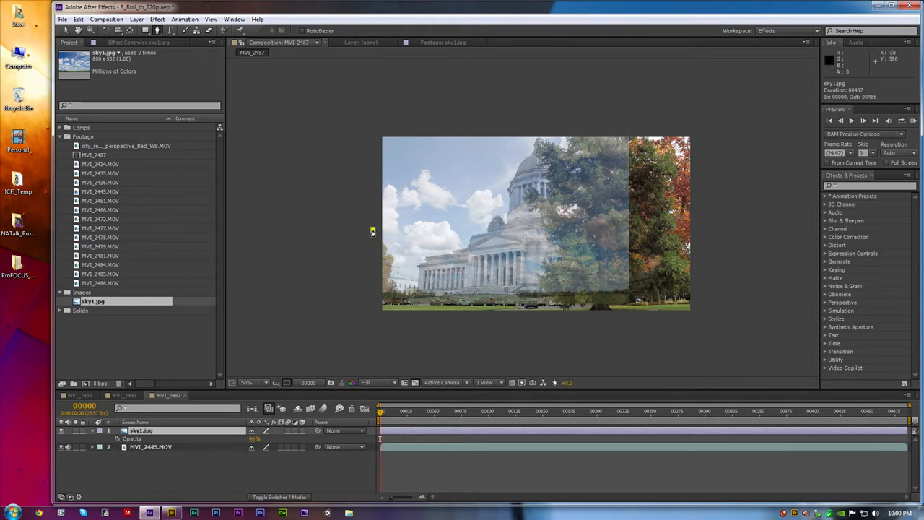
pyautogui.click(387, 235)
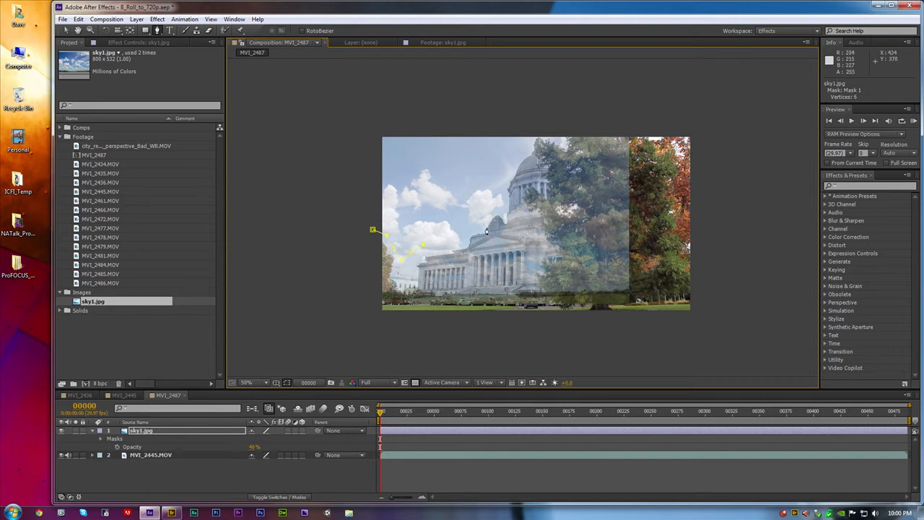
pyautogui.click(442, 245)
pyautogui.click(458, 240)
pyautogui.click(480, 215)
pyautogui.click(520, 151)
# Continue the mask outside the frame around the large tree and the lower part of the footage, and close it at its first point
pyautogui.click(542, 125)
pyautogui.click(619, 123)
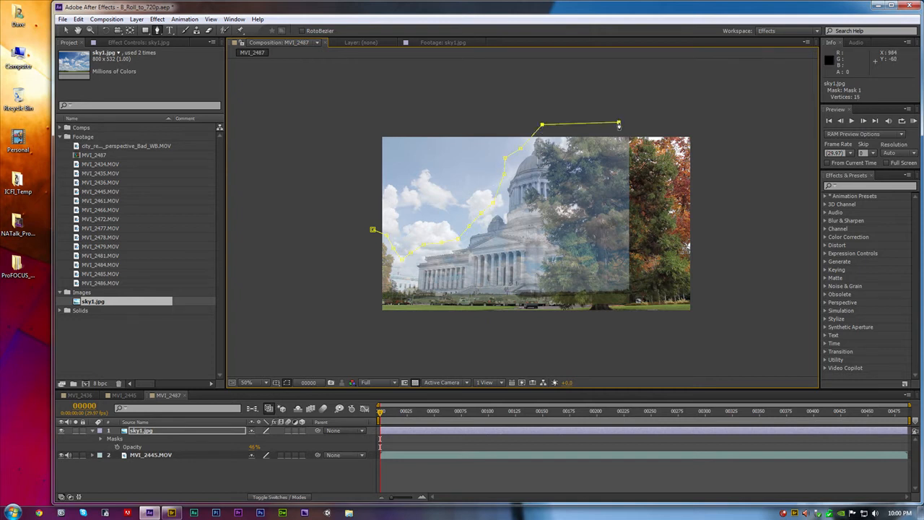
pyautogui.click(720, 124)
pyautogui.click(722, 322)
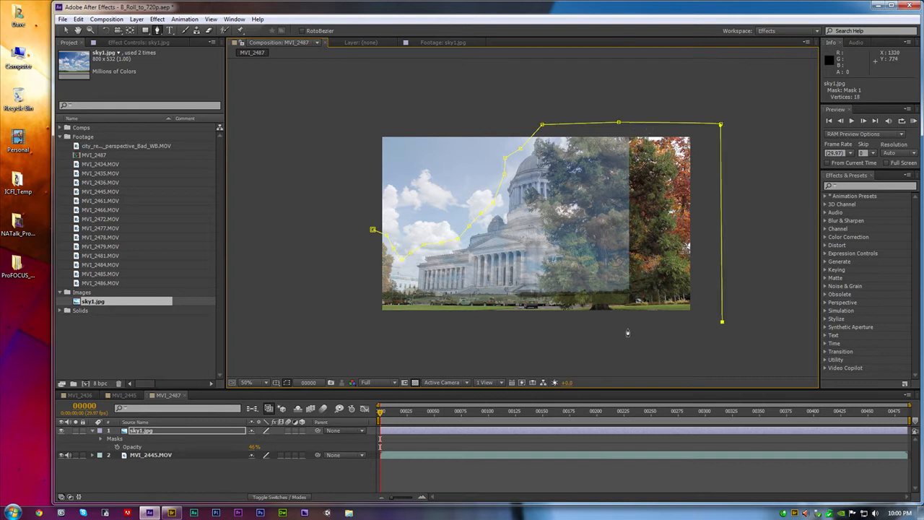
pyautogui.click(357, 321)
pyautogui.click(372, 229)
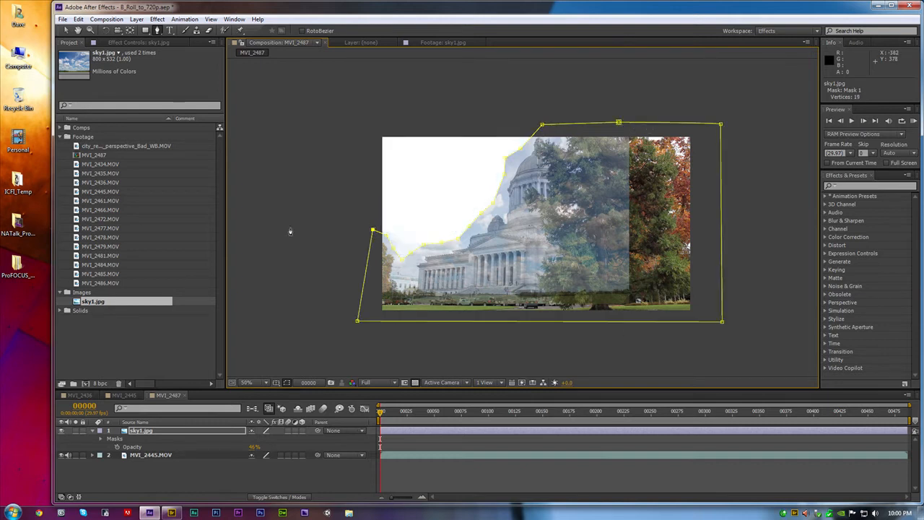
# Reveal the masks of the sky1.jpg layer and set Mask 1 to Subtract
pyautogui.click(137, 431)
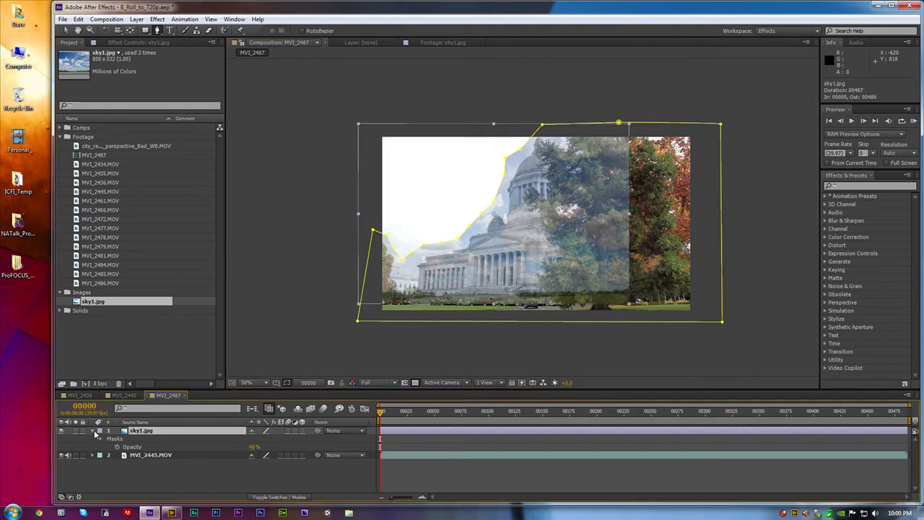
pyautogui.click(101, 439)
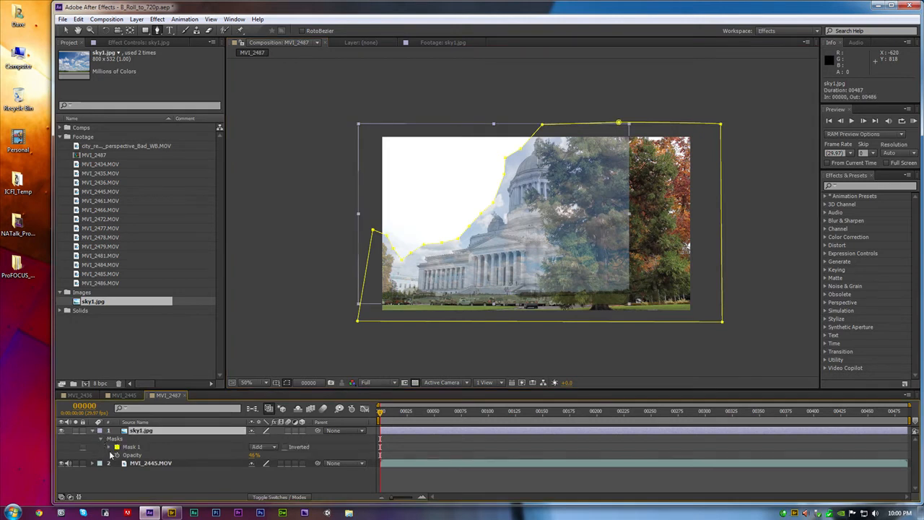
pyautogui.click(274, 448)
pyautogui.click(284, 397)
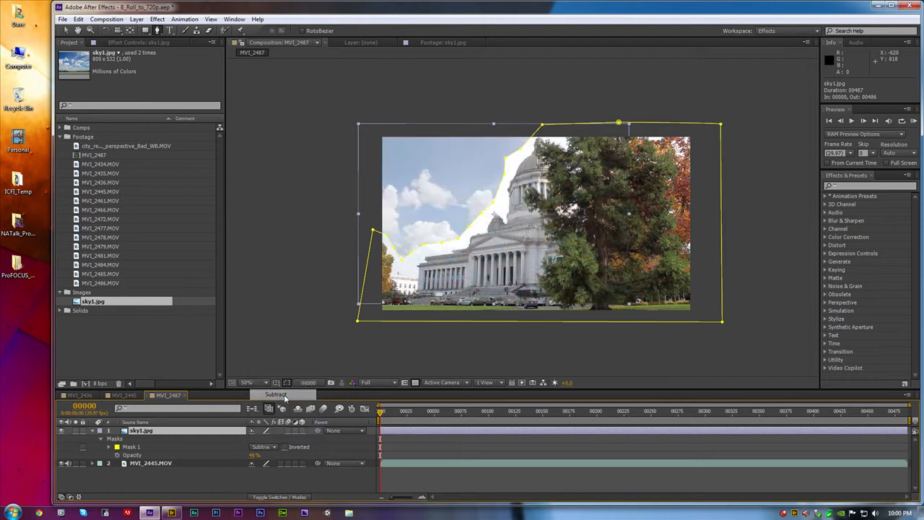
# Show Mask 1's properties and set its Mask Feather to 88 pixels
pyautogui.press('.')
pyautogui.moveTo(424, 263); pyautogui.dragTo(488, 278)
pyautogui.press(',')
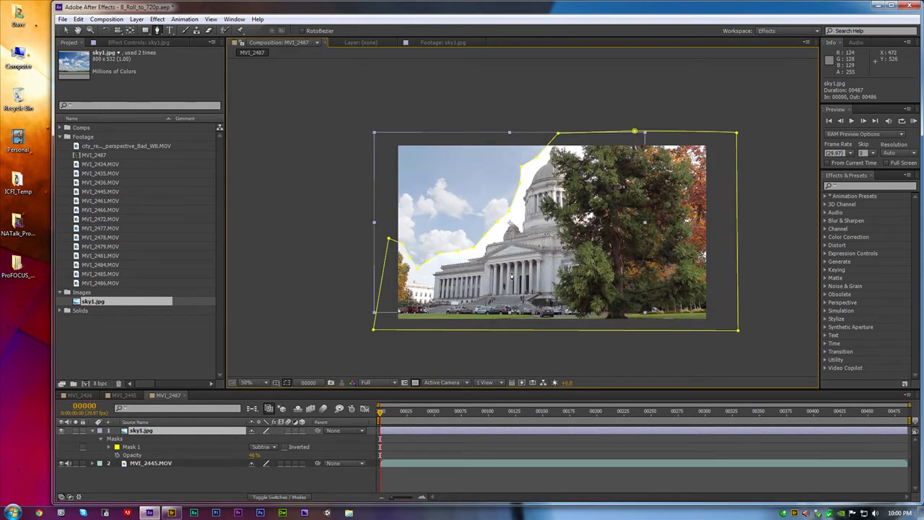
pyautogui.click(131, 448)
pyautogui.click(110, 448)
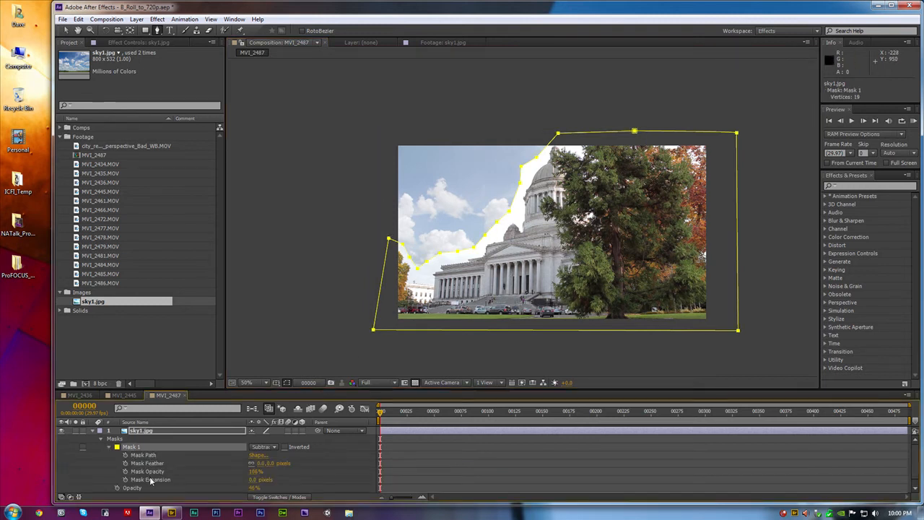
pyautogui.moveTo(271, 468); pyautogui.dragTo(305, 452)
pyautogui.press('/')
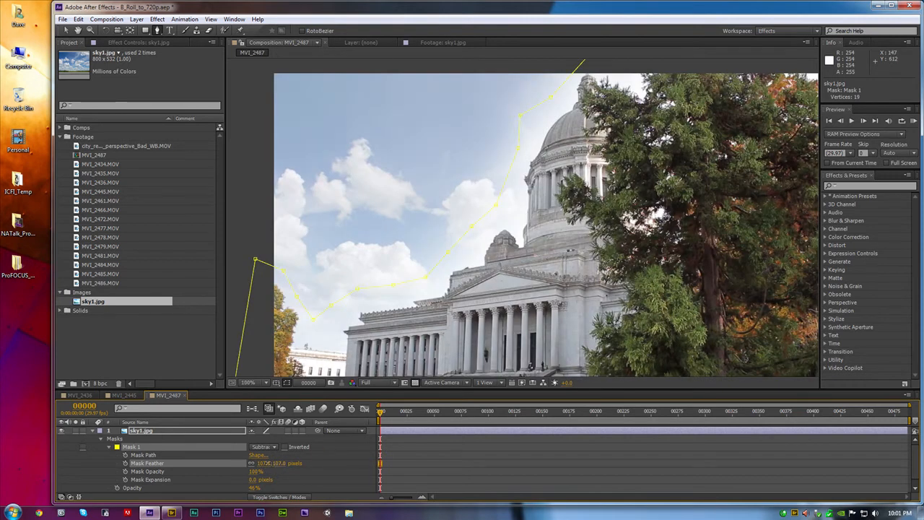
pyautogui.moveTo(262, 463); pyautogui.dragTo(243, 454)
# Move the mask vertices beside the main dome in toward the dome's edge with the Selection tool
pyautogui.moveTo(567, 203); pyautogui.dragTo(566, 248)
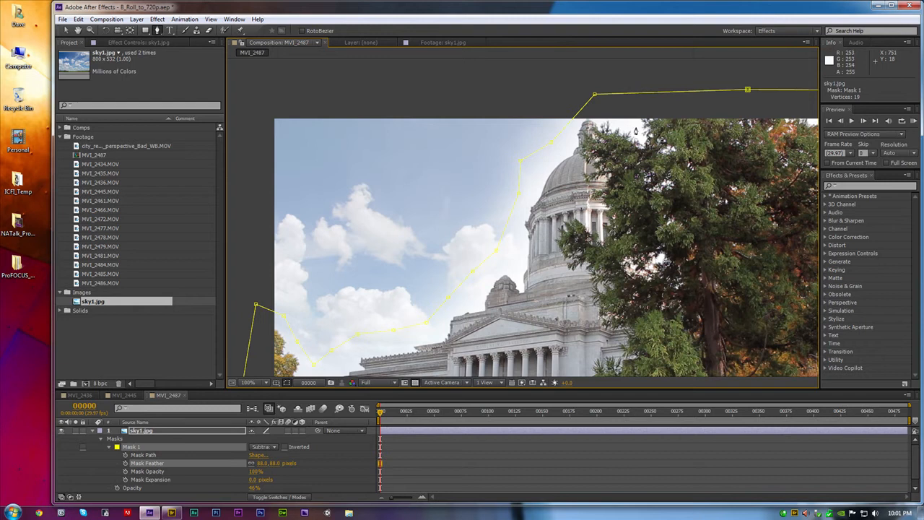
pyautogui.scroll(-2, 499, 240)
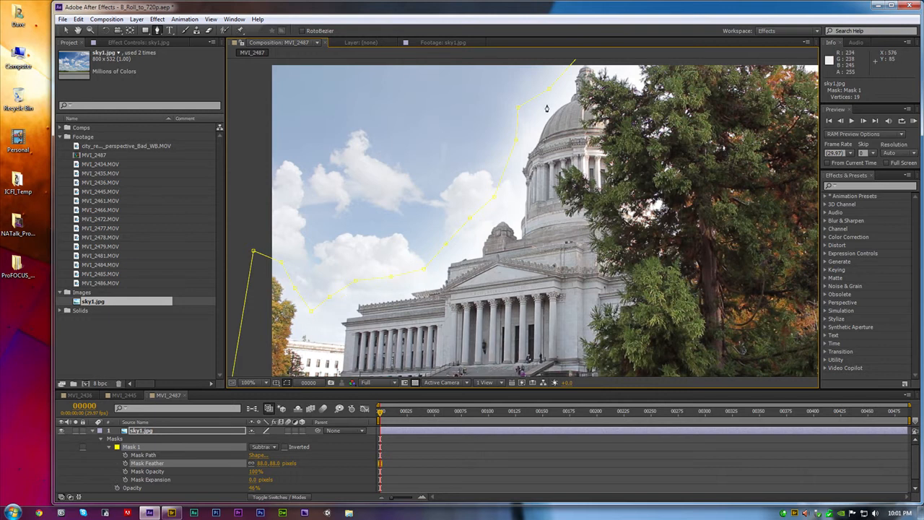
pyautogui.moveTo(558, 162); pyautogui.dragTo(511, 219)
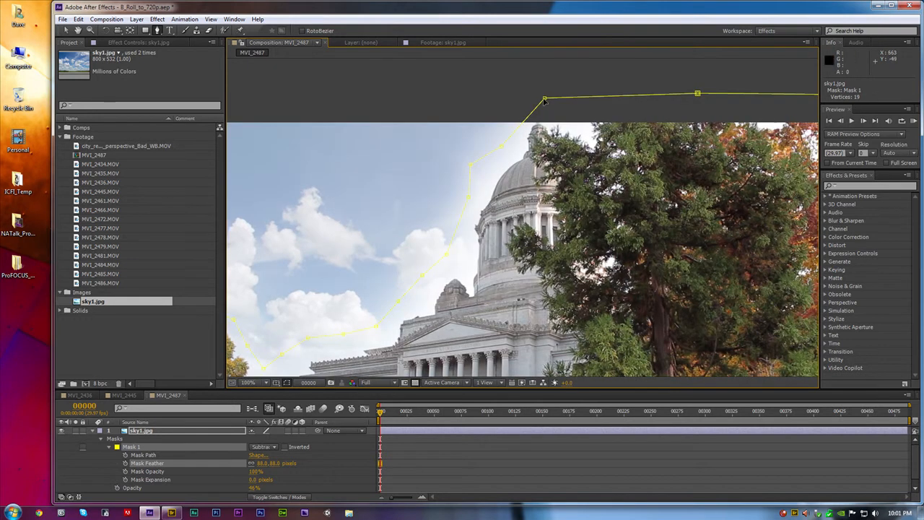
pyautogui.click(65, 30)
pyautogui.moveTo(465, 199); pyautogui.dragTo(456, 176)
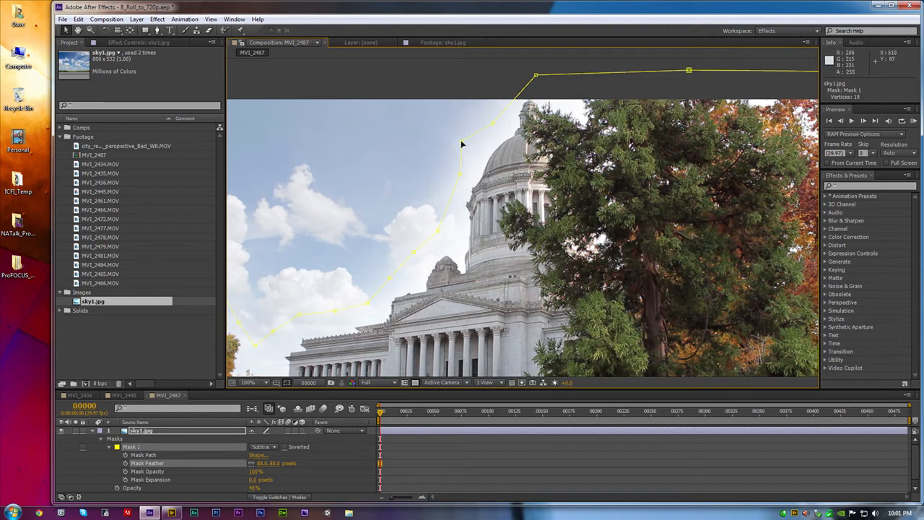
pyautogui.moveTo(462, 143); pyautogui.dragTo(503, 157)
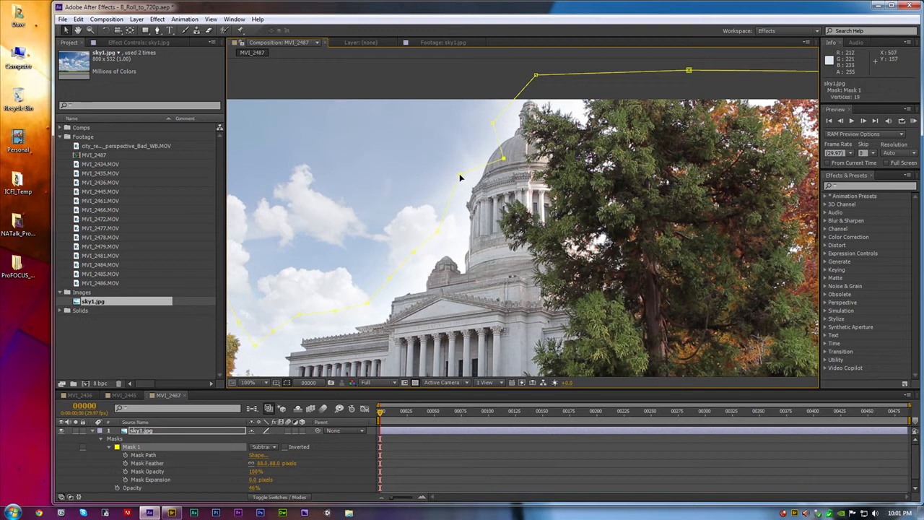
pyautogui.moveTo(460, 177); pyautogui.dragTo(475, 200)
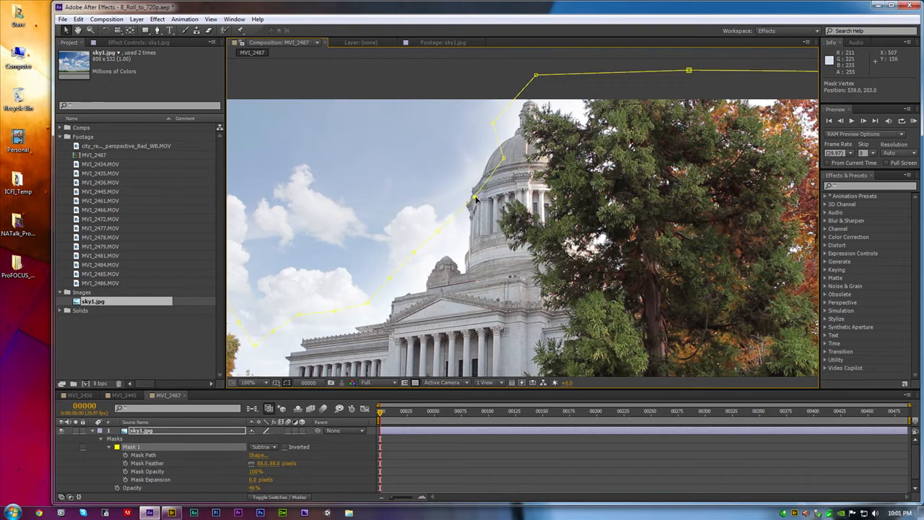
pyautogui.moveTo(504, 158); pyautogui.dragTo(497, 165)
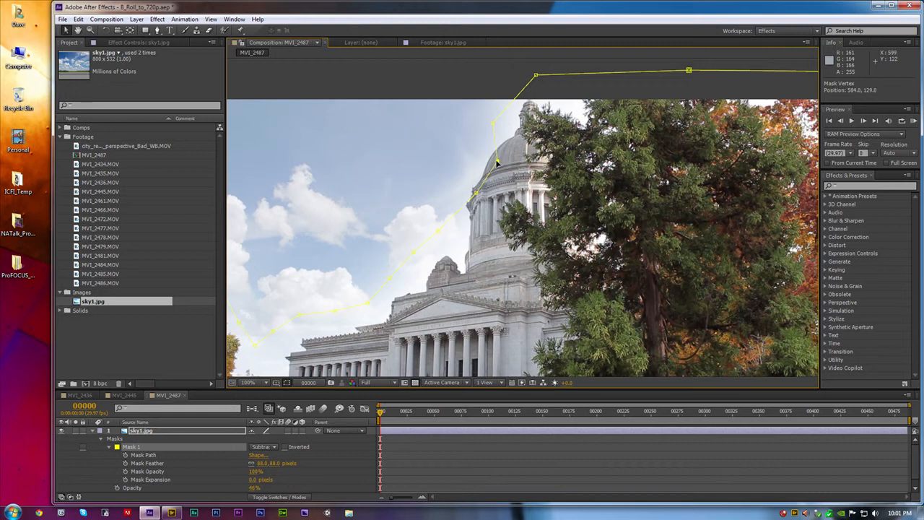
pyautogui.moveTo(493, 124); pyautogui.dragTo(508, 122)
# Shift the mask vertices at the dome's drum, the small cupola and the wing's roofline closer to the building's outline
pyautogui.moveTo(414, 253); pyautogui.dragTo(437, 260)
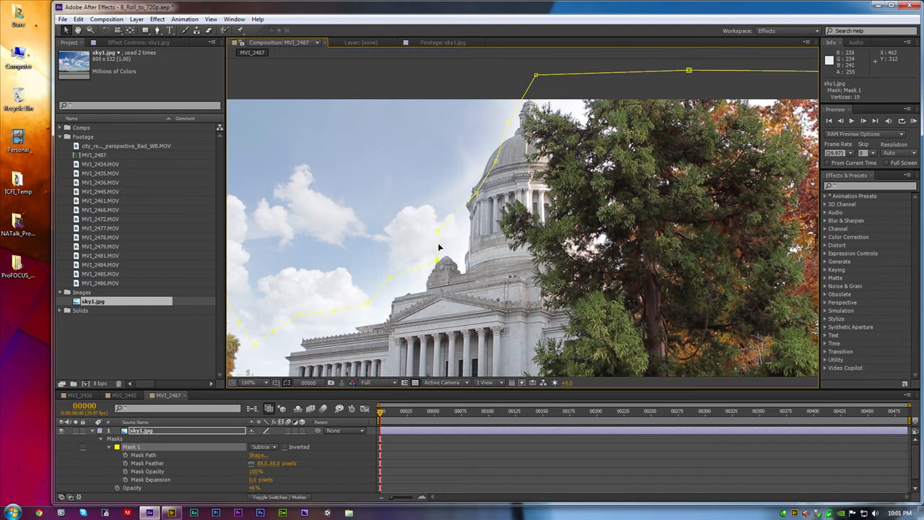
pyautogui.click(449, 237)
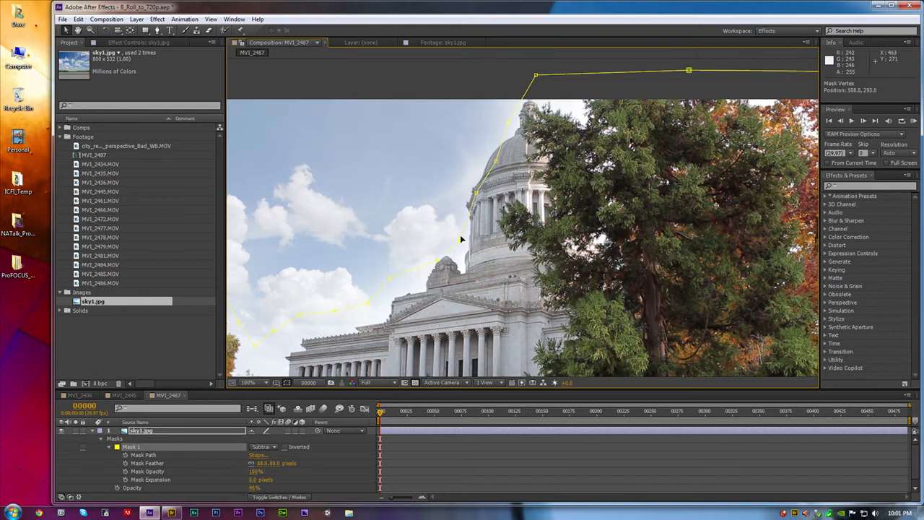
pyautogui.moveTo(476, 193); pyautogui.dragTo(469, 189)
pyautogui.moveTo(390, 281); pyautogui.dragTo(371, 318)
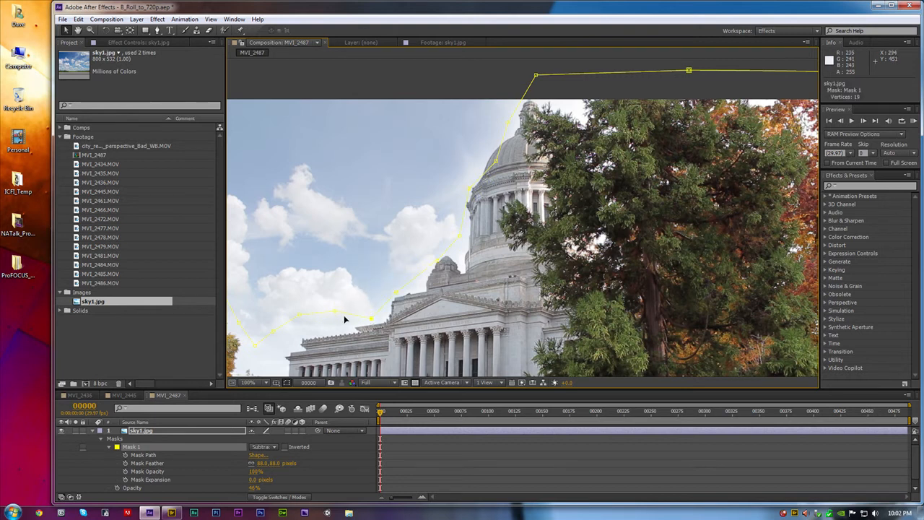
pyautogui.moveTo(300, 317); pyautogui.dragTo(338, 330)
# Lower the mask vertices above the distant white building and adjust those beside the small tree to follow the skyline
pyautogui.moveTo(370, 302); pyautogui.dragTo(518, 195)
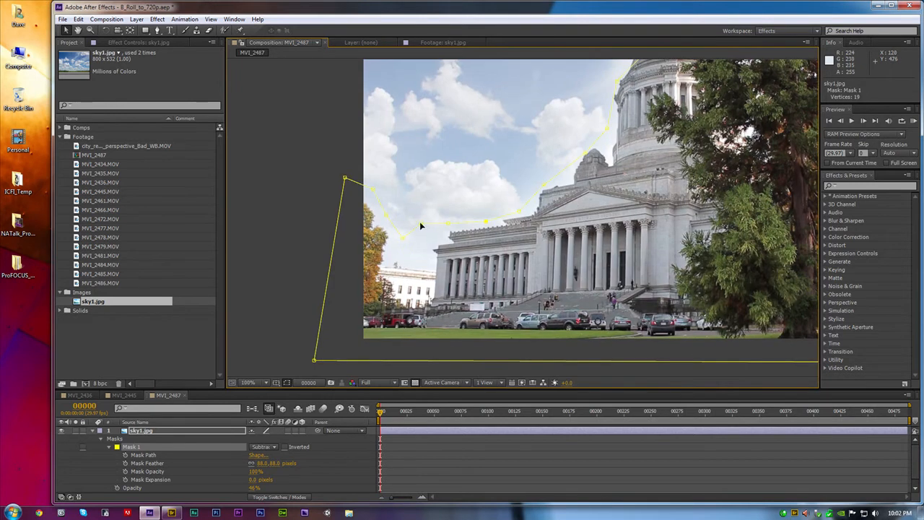
pyautogui.moveTo(423, 226); pyautogui.dragTo(423, 258)
pyautogui.click(400, 256)
pyautogui.click(387, 216)
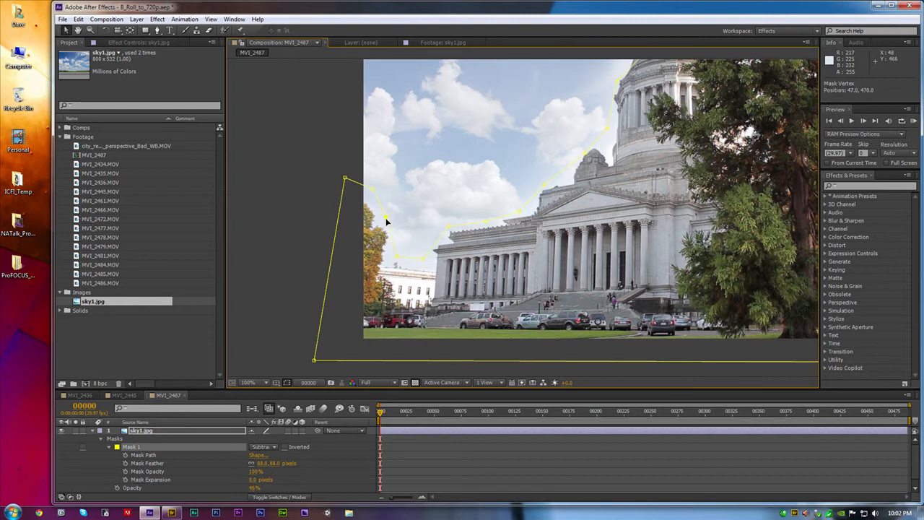
pyautogui.click(372, 190)
# Turn off the mask outlines in the composition view, enlarge the timeline area and hide the MVI_2445.MOV layer
pyautogui.moveTo(433, 210); pyautogui.dragTo(340, 257)
pyautogui.scroll(-1, 425, 273)
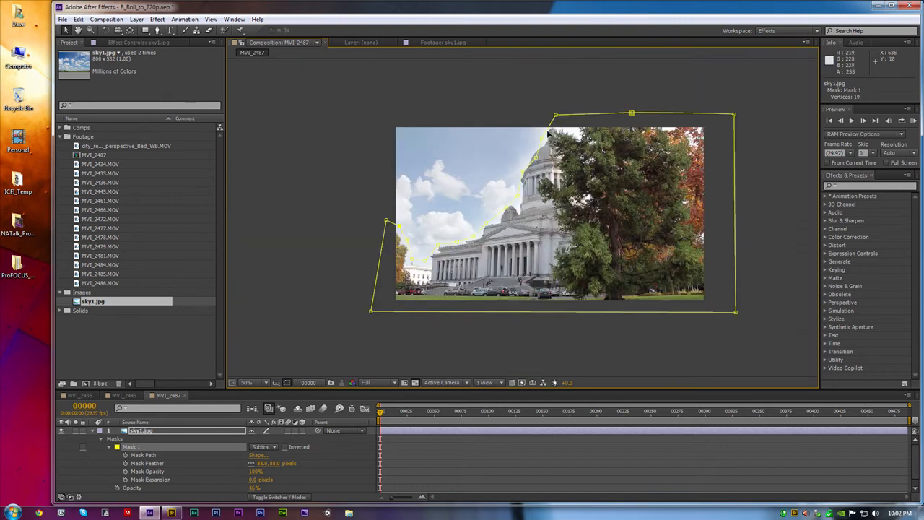
pyautogui.click(287, 384)
pyautogui.moveTo(493, 306); pyautogui.dragTo(475, 322)
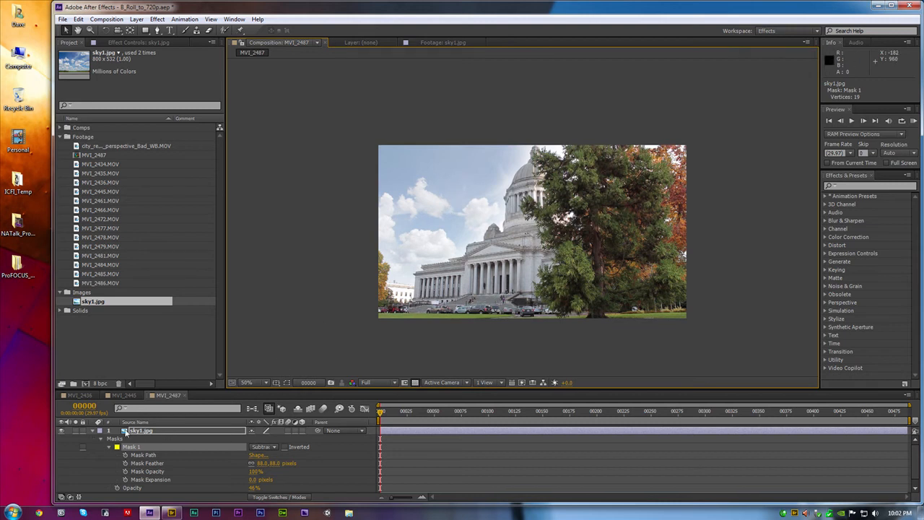
pyautogui.moveTo(145, 391); pyautogui.dragTo(144, 356)
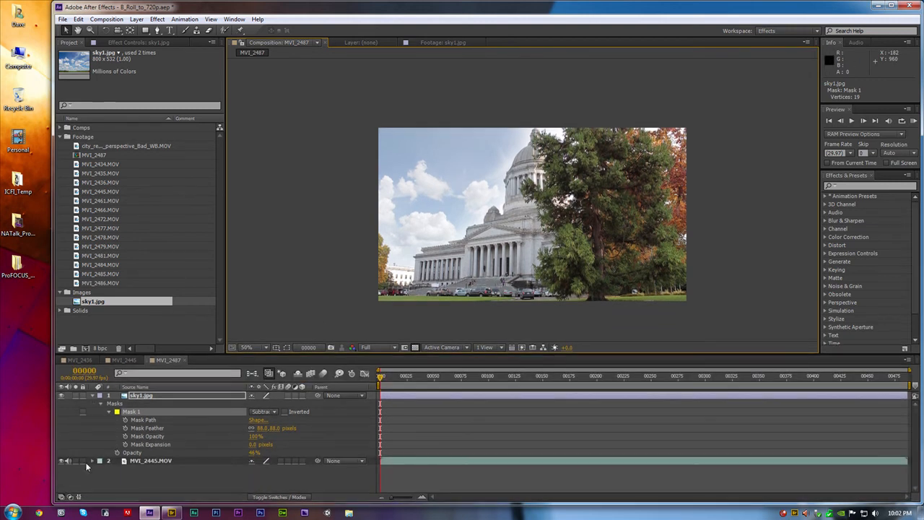
pyautogui.click(62, 460)
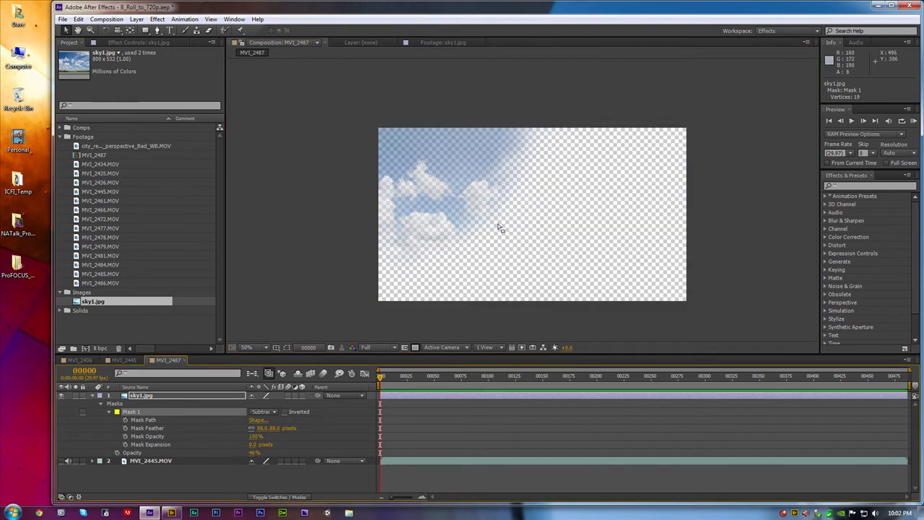
# Make the MVI_2445.MOV layer visible again beneath the masked sky image
pyautogui.press('.')
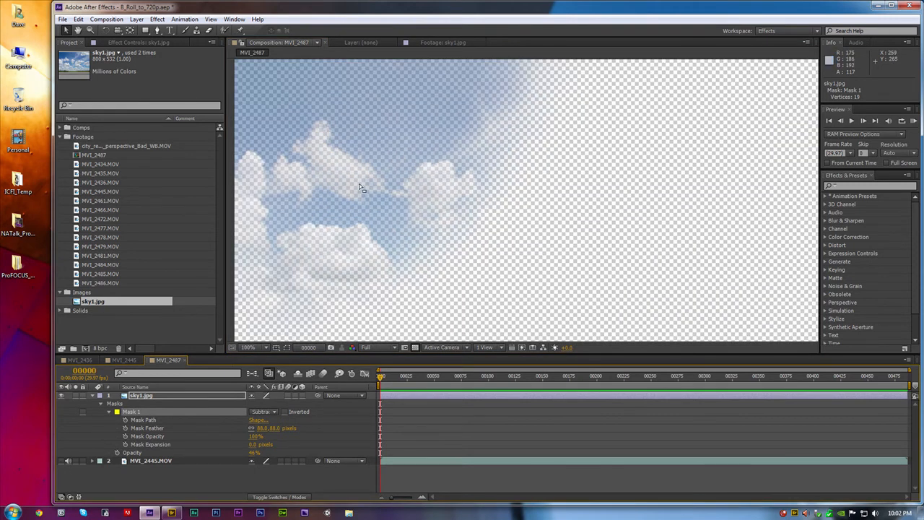
pyautogui.moveTo(359, 187); pyautogui.dragTo(437, 224)
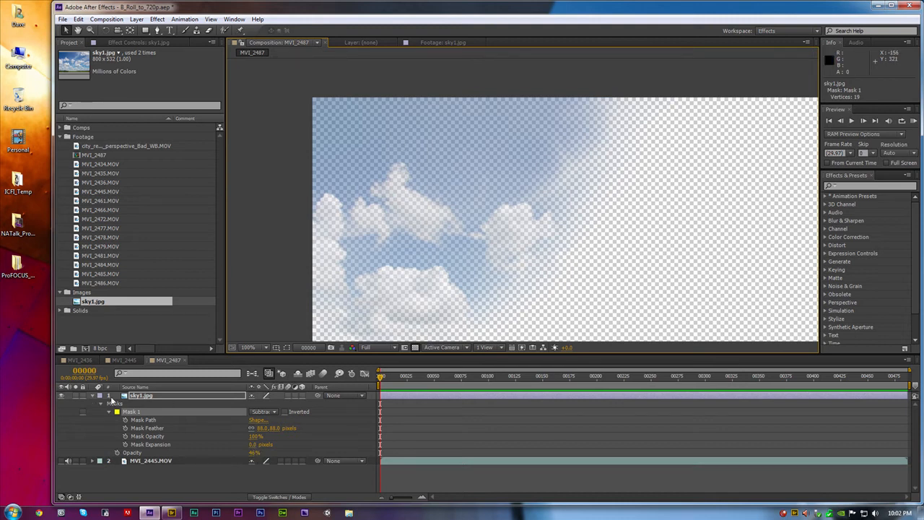
pyautogui.click(62, 460)
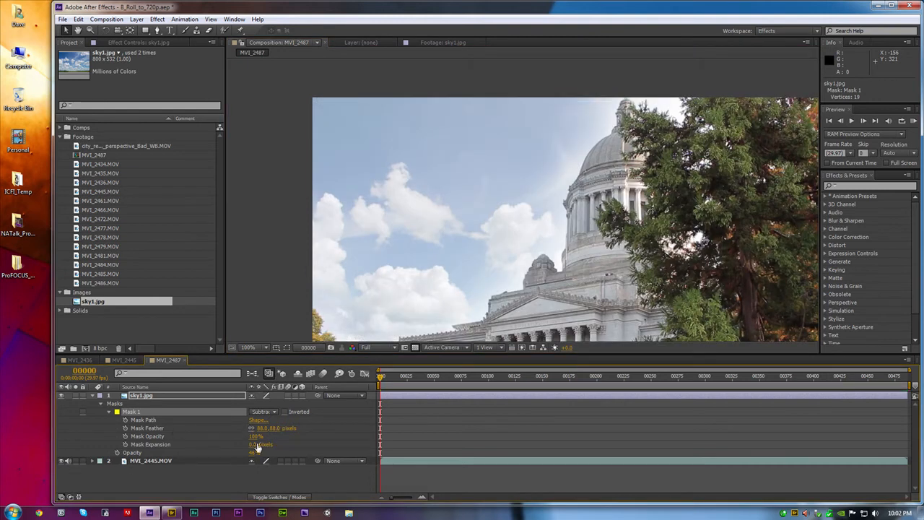
# Raise the sky1.jpg layer's opacity to 100%
pyautogui.moveTo(254, 453); pyautogui.dragTo(273, 452)
pyautogui.moveTo(441, 318); pyautogui.dragTo(413, 262)
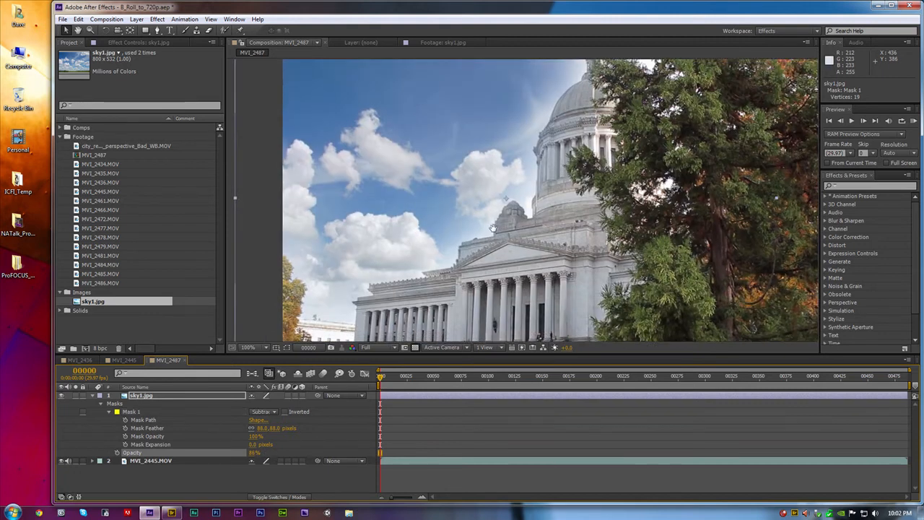
pyautogui.click(269, 347)
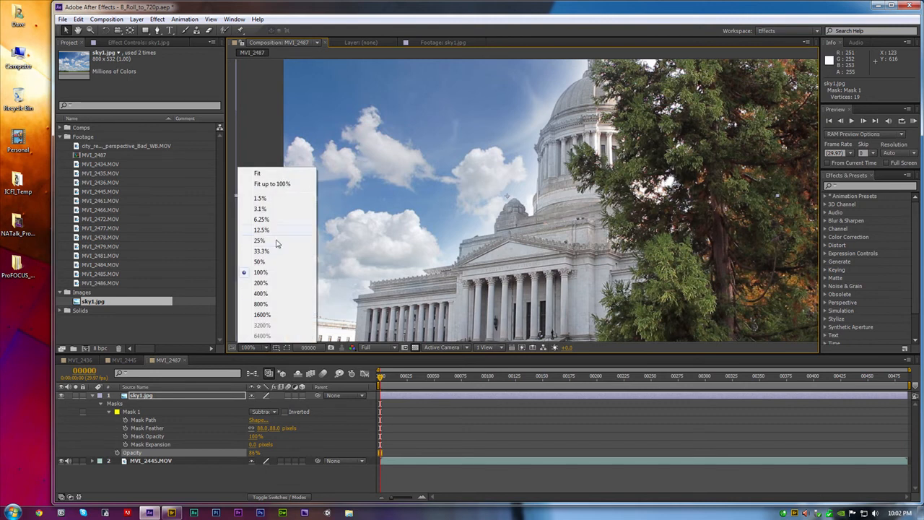
pyautogui.click(266, 184)
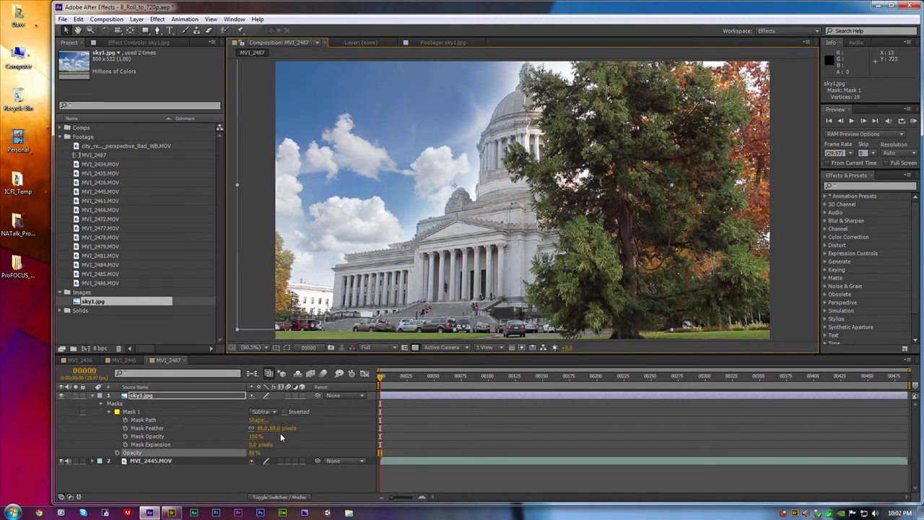
pyautogui.moveTo(253, 452); pyautogui.dragTo(275, 449)
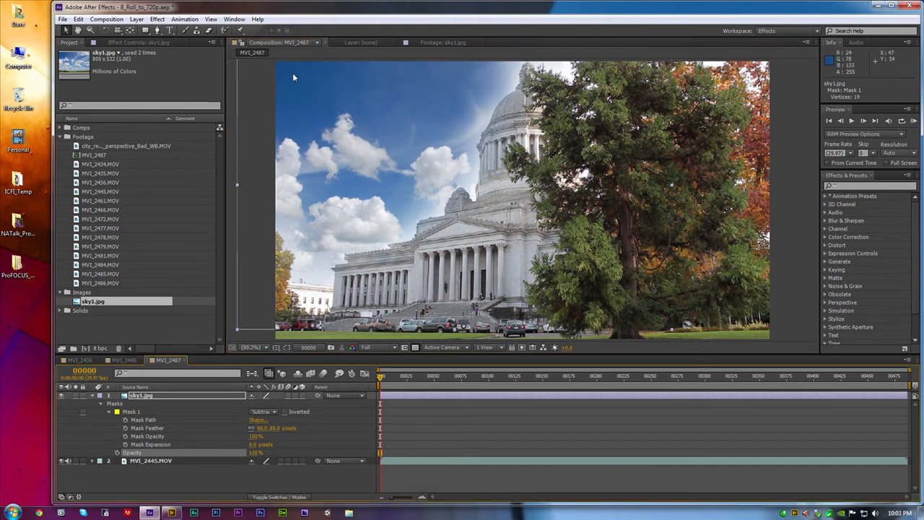
# Lower the sky1.jpg layer's opacity to 75% so the sky blends with the footage
pyautogui.moveTo(722, 87); pyautogui.dragTo(599, 121)
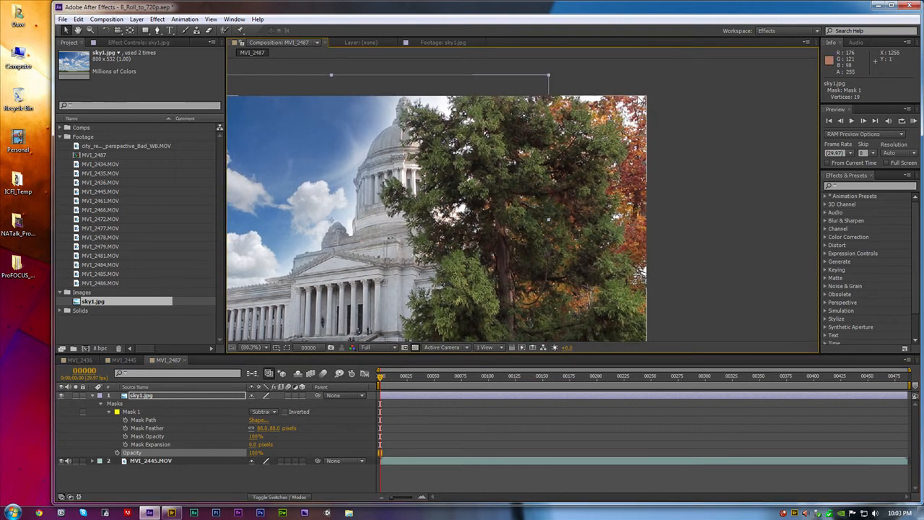
pyautogui.moveTo(500, 148); pyautogui.dragTo(508, 146)
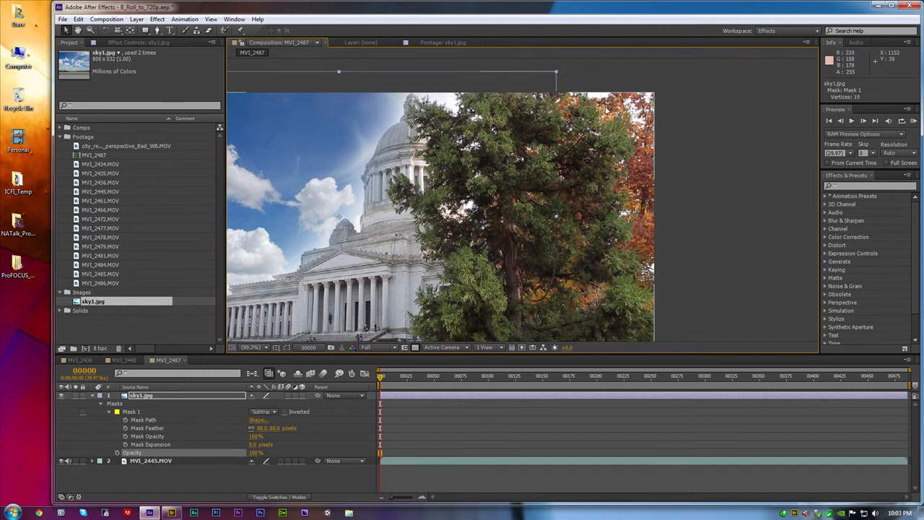
pyautogui.moveTo(447, 146); pyautogui.dragTo(578, 141)
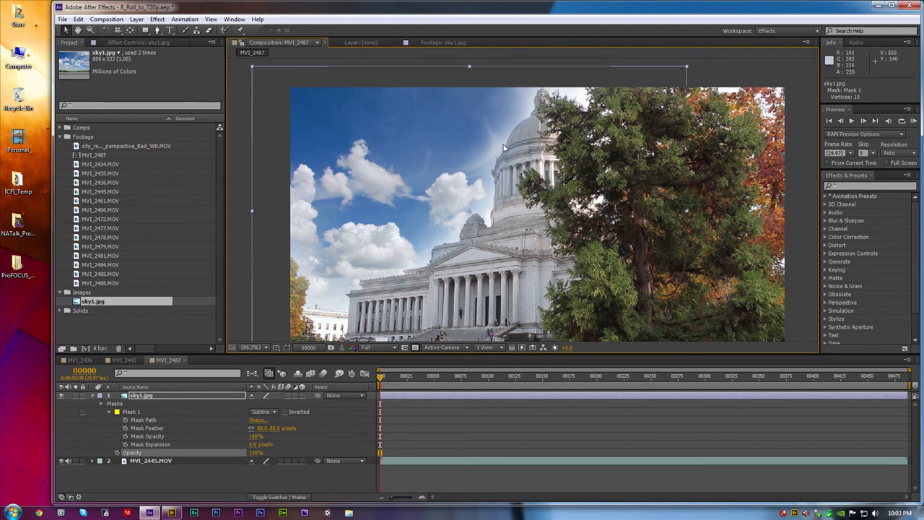
pyautogui.moveTo(501, 189); pyautogui.dragTo(524, 176)
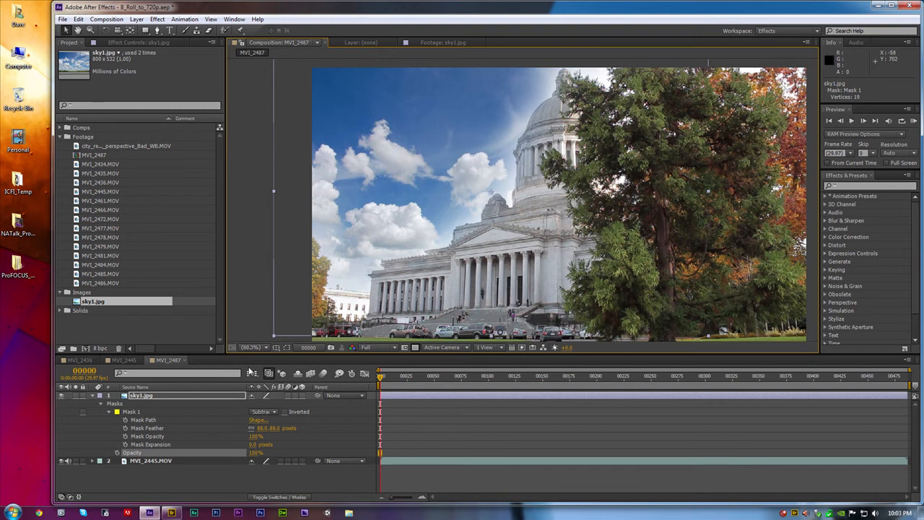
pyautogui.moveTo(261, 452); pyautogui.dragTo(237, 449)
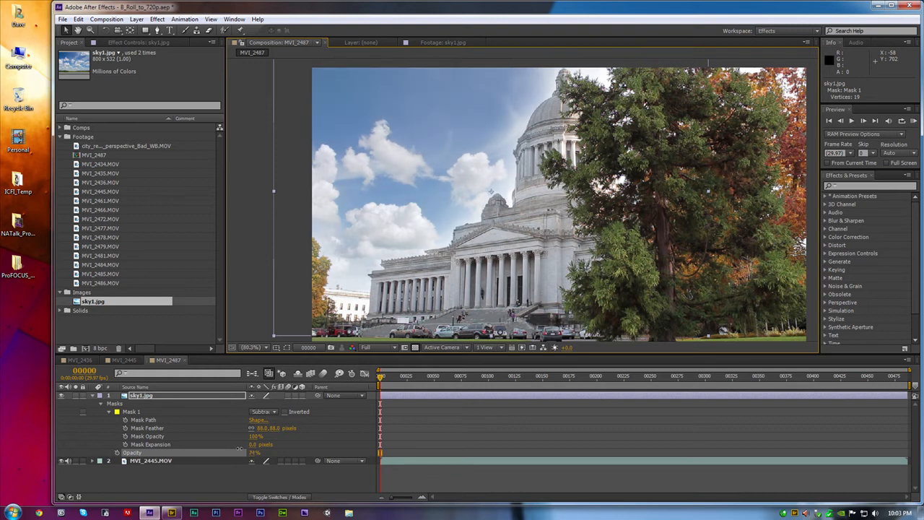
pyautogui.press('space')
pyautogui.moveTo(546, 263)
pyautogui.mouseDown()
pyautogui.moveTo(530, 270)
pyautogui.moveTo(530, 260)
pyautogui.mouseUp()
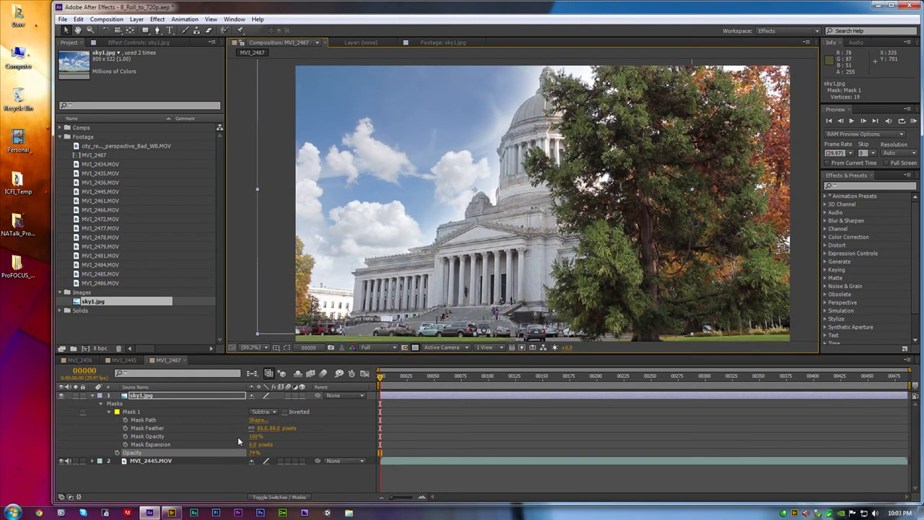
pyautogui.click(254, 452)
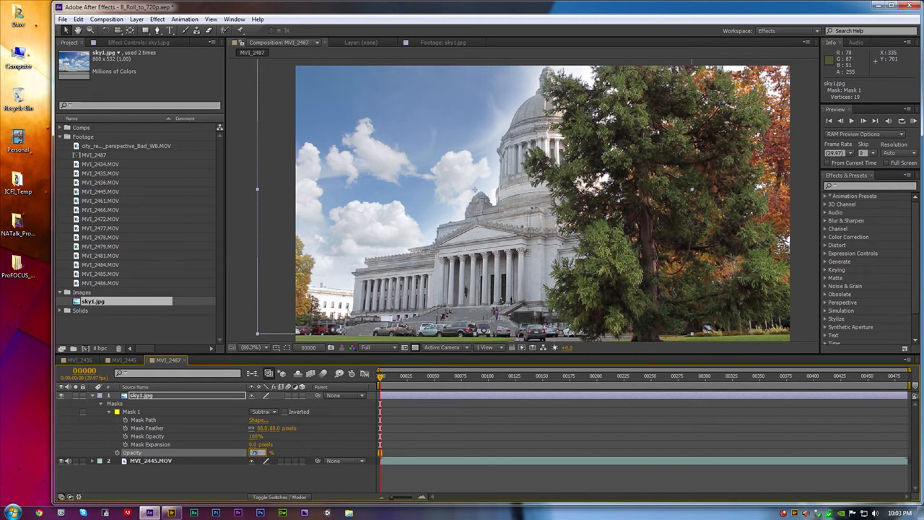
pyautogui.press('Return')
# Fit the whole frame into the composition view and collapse the sky1.jpg layer's properties in the timeline
pyautogui.press('space')
pyautogui.moveTo(457, 259); pyautogui.dragTo(450, 256)
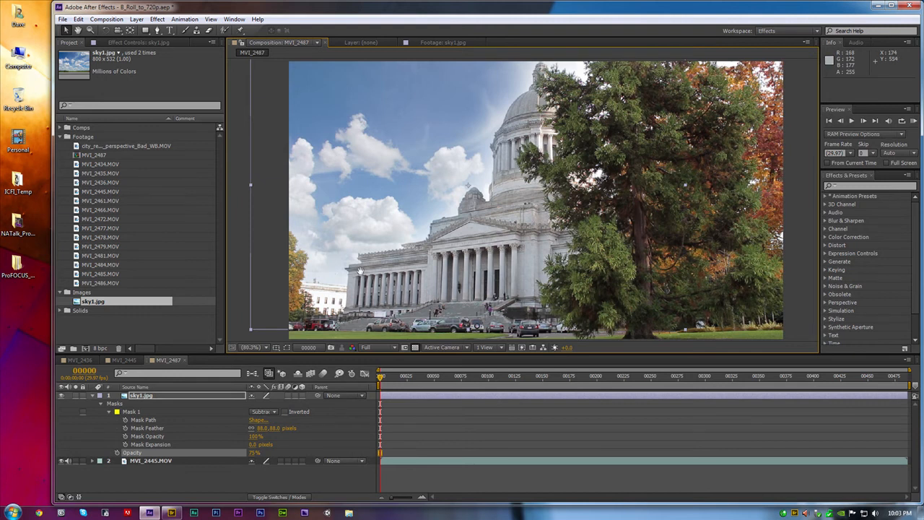
pyautogui.moveTo(360, 270); pyautogui.dragTo(374, 252)
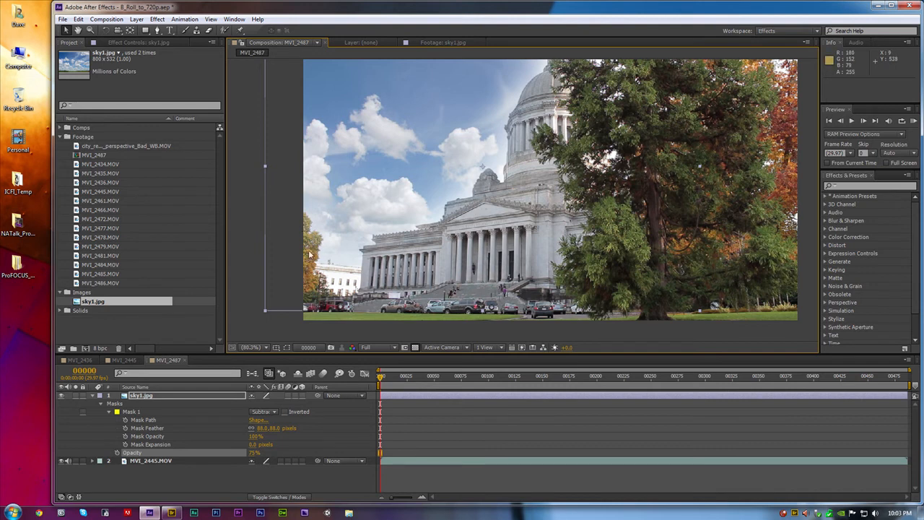
pyautogui.moveTo(428, 256)
pyautogui.mouseDown()
pyautogui.moveTo(411, 283)
pyautogui.moveTo(420, 270)
pyautogui.mouseUp()
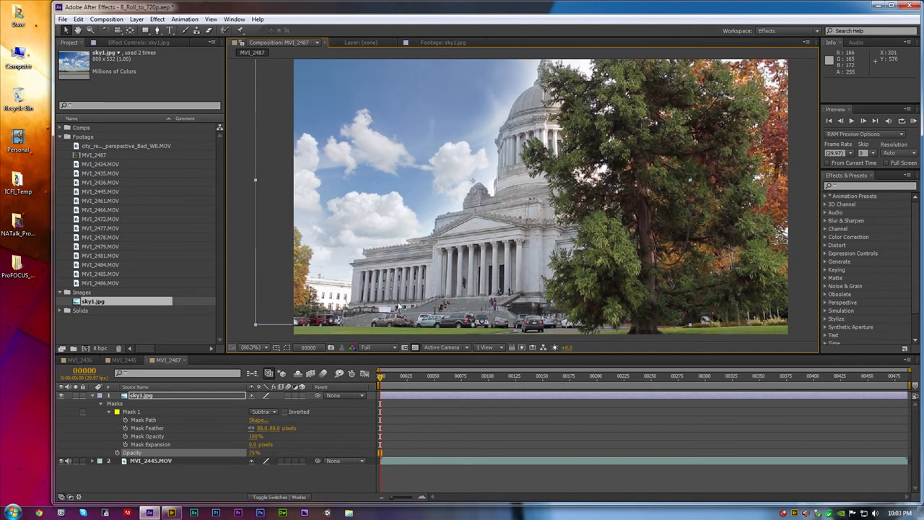
pyautogui.moveTo(367, 354); pyautogui.dragTo(370, 330)
pyautogui.click(250, 329)
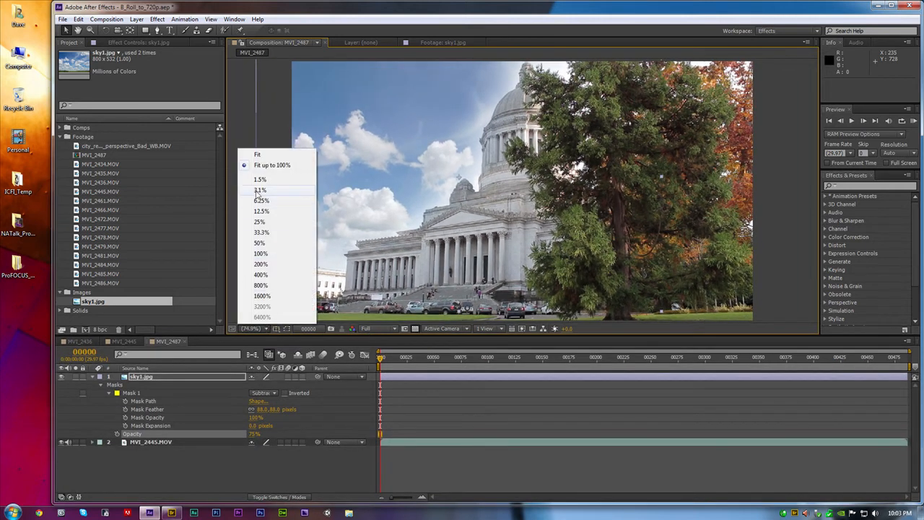
pyautogui.click(257, 155)
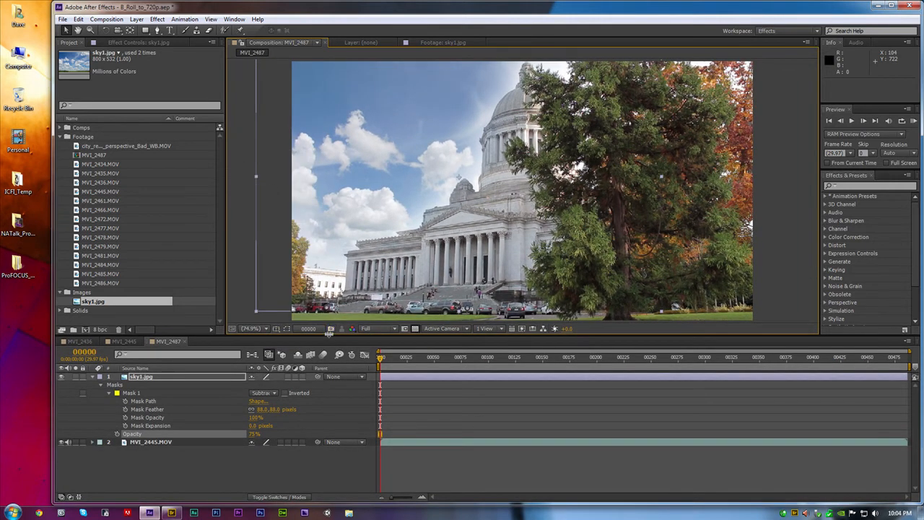
pyautogui.moveTo(329, 334); pyautogui.dragTo(330, 348)
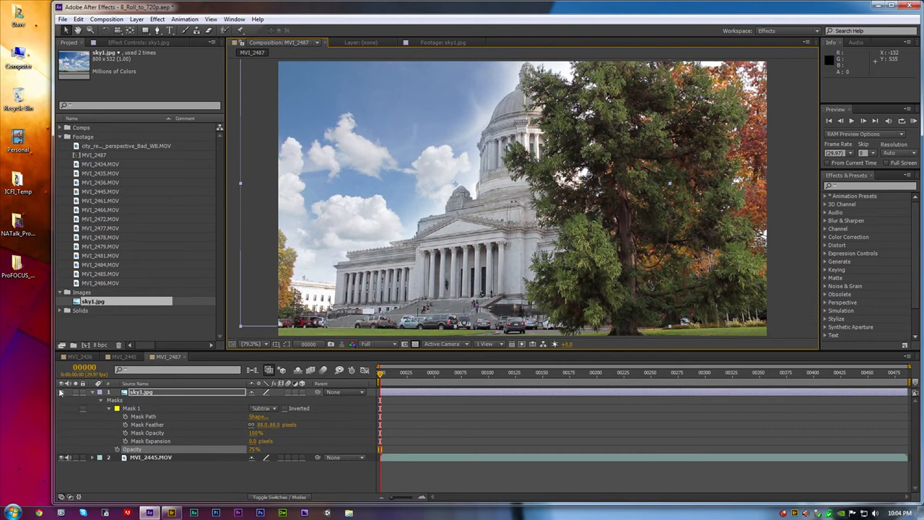
pyautogui.click(93, 393)
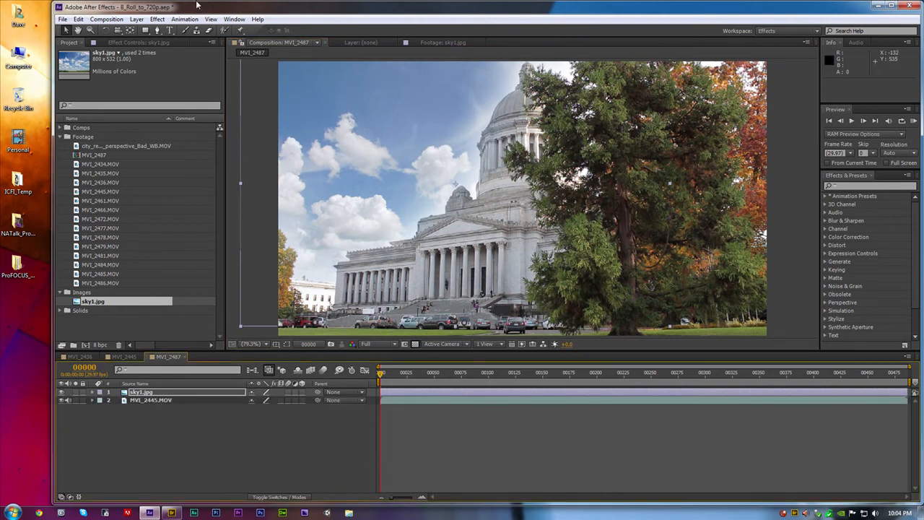
# Add an adjustment layer above sky1.jpg and apply the Curves effect to it
pyautogui.click(136, 19)
pyautogui.moveTo(268, 30)
pyautogui.click(331, 94)
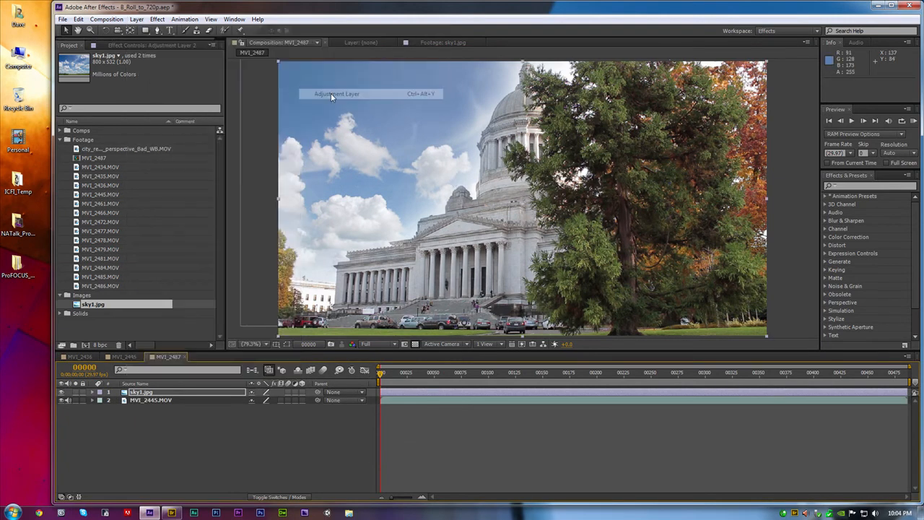
pyautogui.click(155, 20)
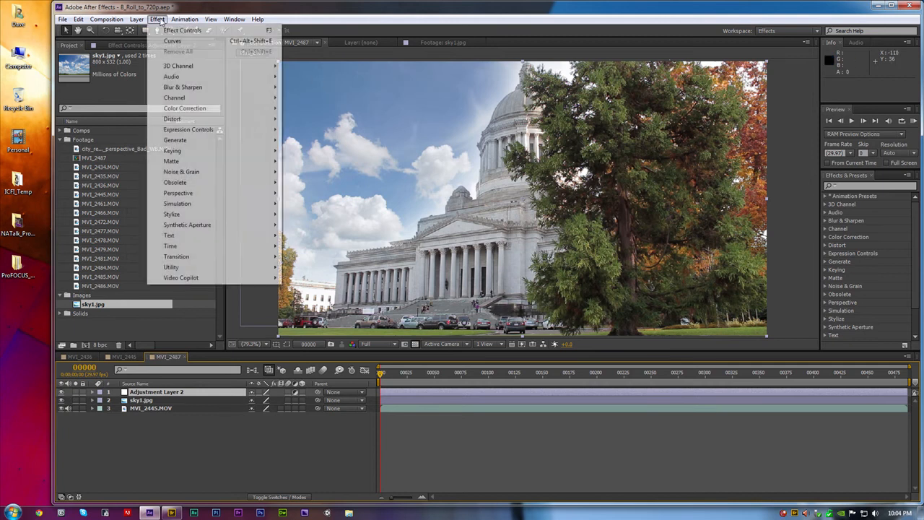
pyautogui.click(164, 40)
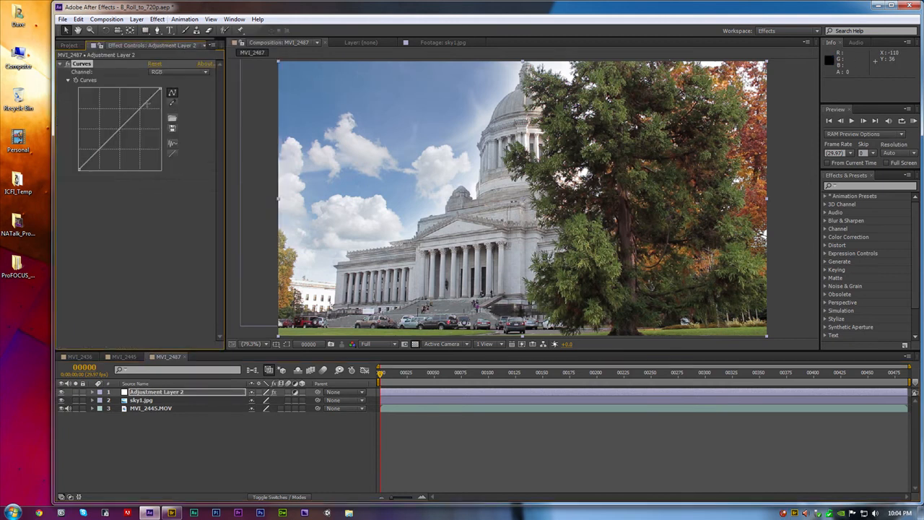
# Bend the RGB curve into a gentle S by raising the highlights and lowering the shadows
pyautogui.moveTo(138, 109); pyautogui.dragTo(145, 102)
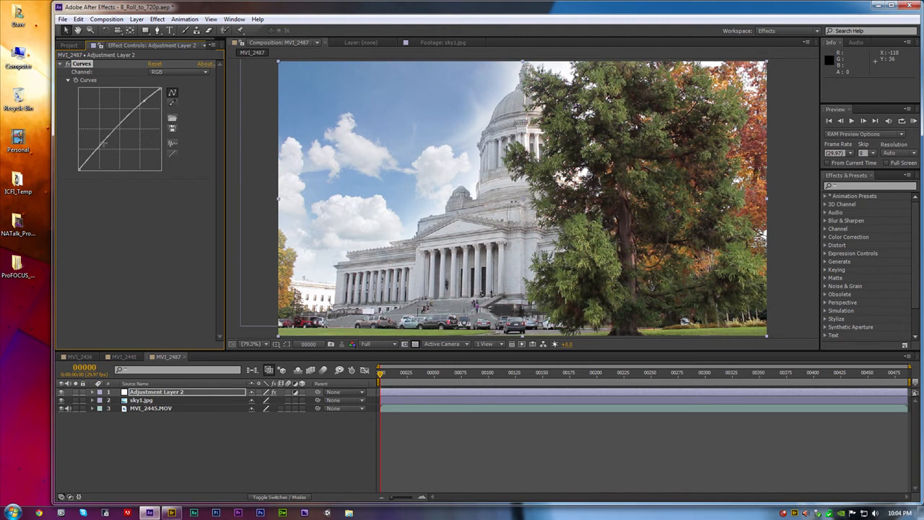
pyautogui.moveTo(91, 158); pyautogui.dragTo(94, 161)
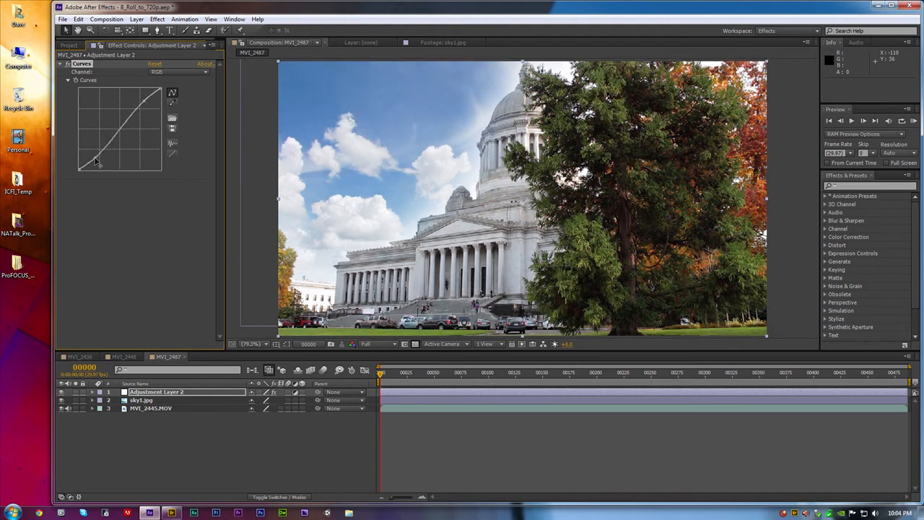
pyautogui.click(156, 20)
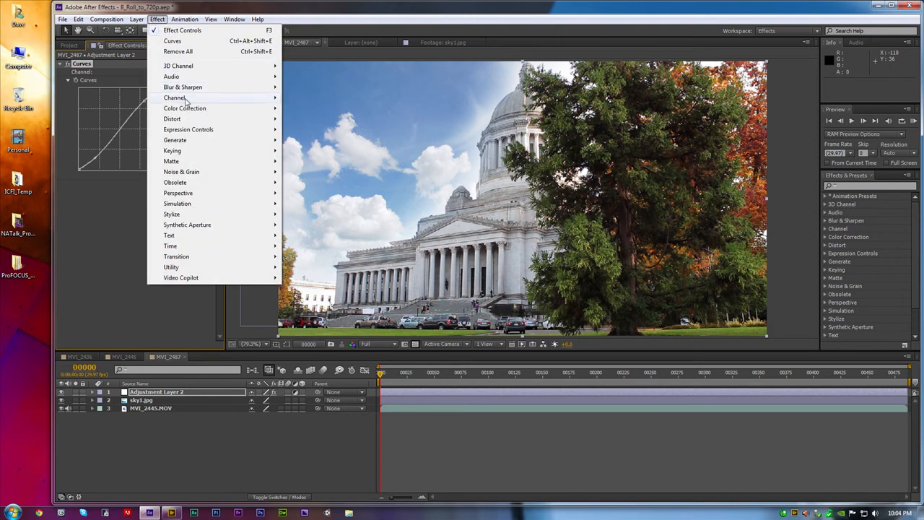
pyautogui.moveTo(217, 109)
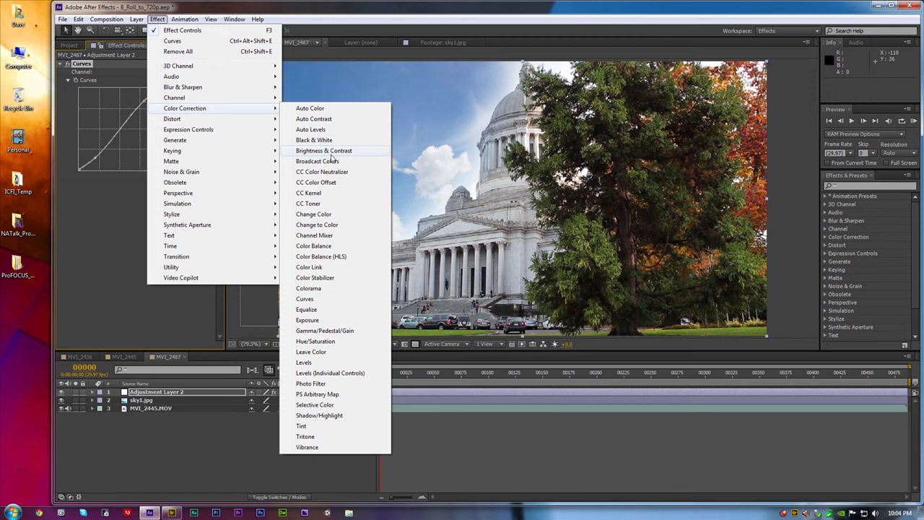
pyautogui.click(304, 9)
# Nudge the RGB curve's highlight point slightly down and pull the midpoint of the Blue channel's curve a little lower
pyautogui.moveTo(144, 100)
pyautogui.mouseDown()
pyautogui.moveTo(149, 108)
pyautogui.moveTo(145, 101)
pyautogui.mouseUp()
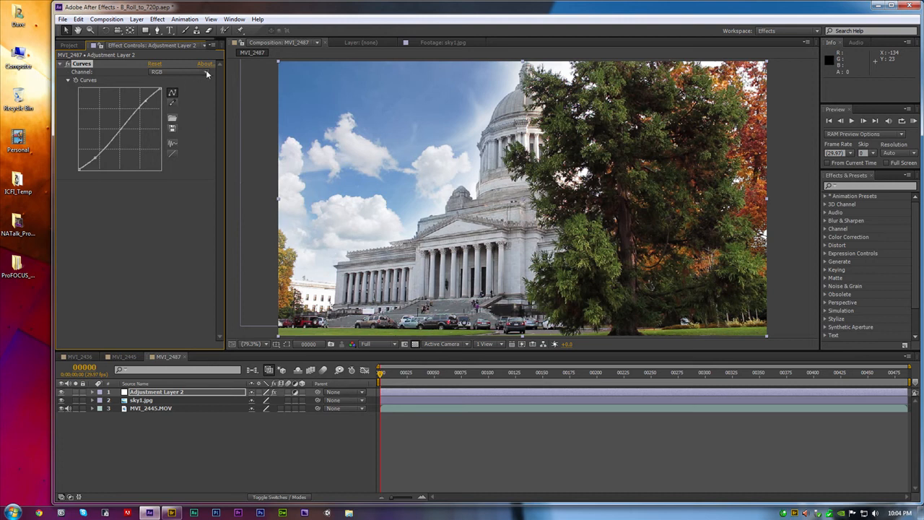
pyautogui.click(206, 74)
pyautogui.click(177, 115)
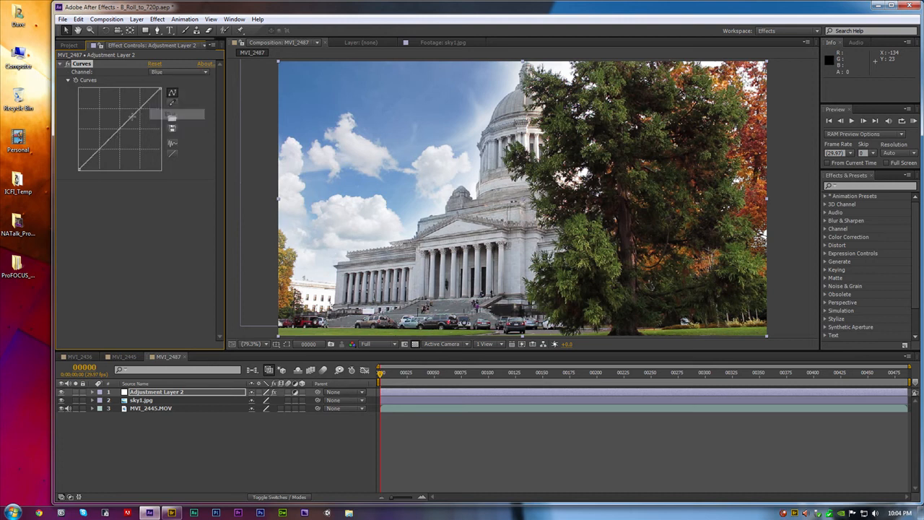
pyautogui.moveTo(123, 128); pyautogui.dragTo(127, 127)
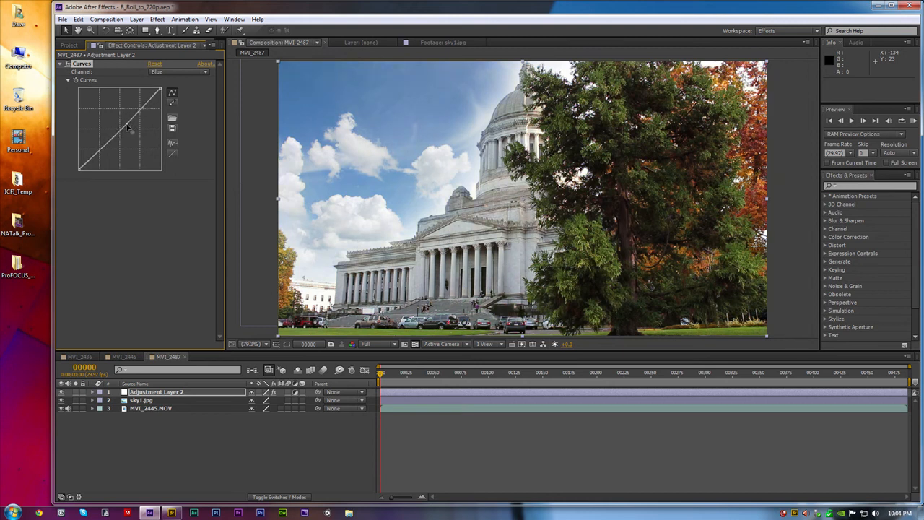
# Return to the RGB channel and readjust the curve's shadow point to deepen the dark tones slightly
pyautogui.click(179, 73)
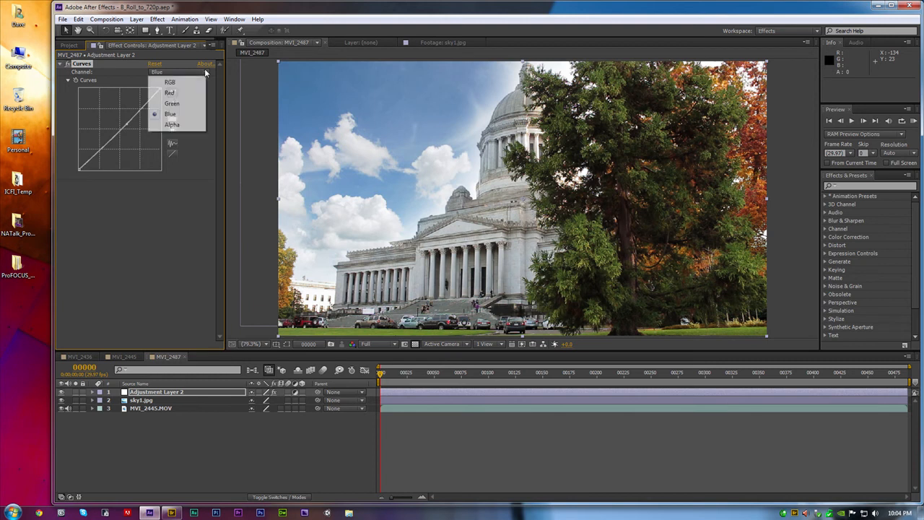
pyautogui.click(171, 85)
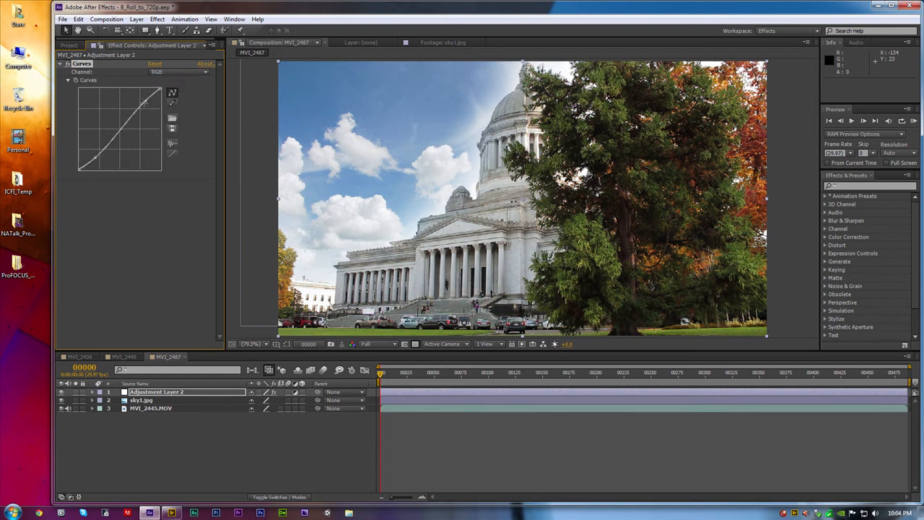
pyautogui.moveTo(94, 158); pyautogui.dragTo(90, 161)
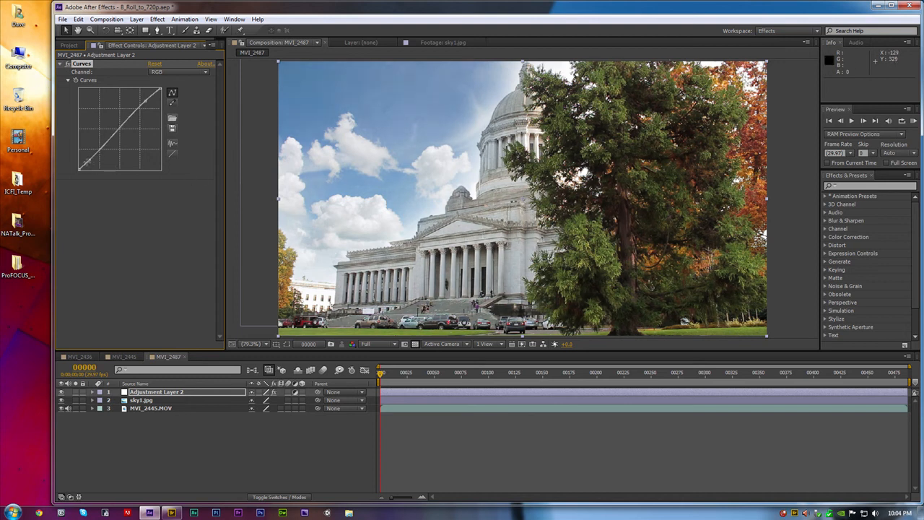
pyautogui.moveTo(89, 159); pyautogui.dragTo(89, 161)
pyautogui.moveTo(89, 159); pyautogui.dragTo(93, 160)
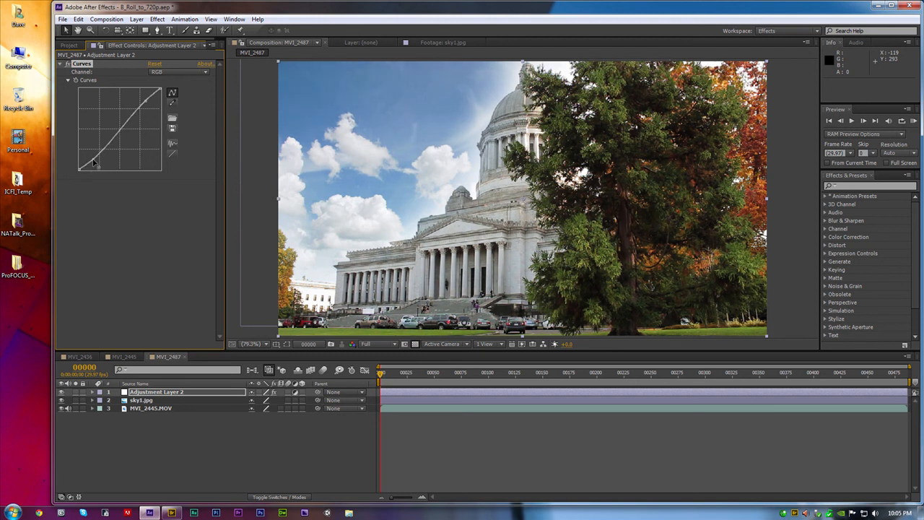
# Toggle the visibility of Adjustment Layer 2 repeatedly to compare the composite with and without the Curves grade
pyautogui.moveTo(412, 188); pyautogui.dragTo(435, 181)
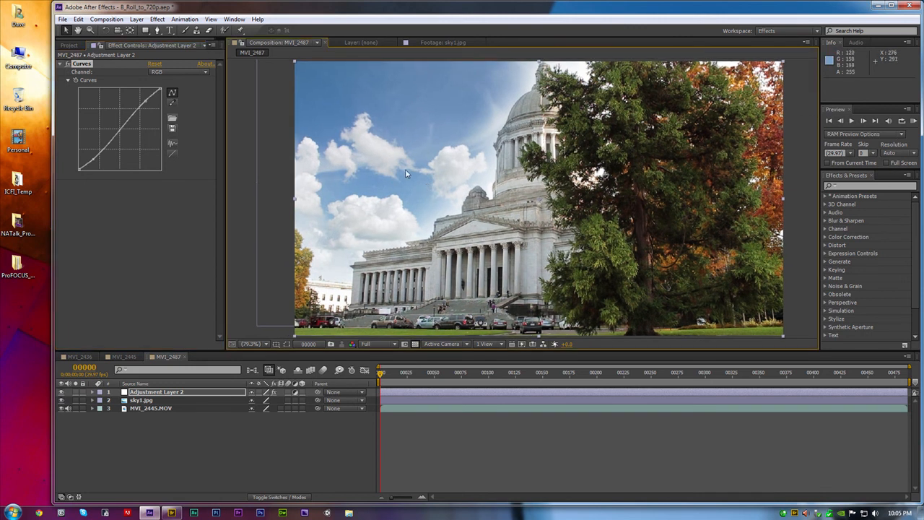
pyautogui.click(61, 392)
pyautogui.click(61, 392)
pyautogui.click(61, 392)
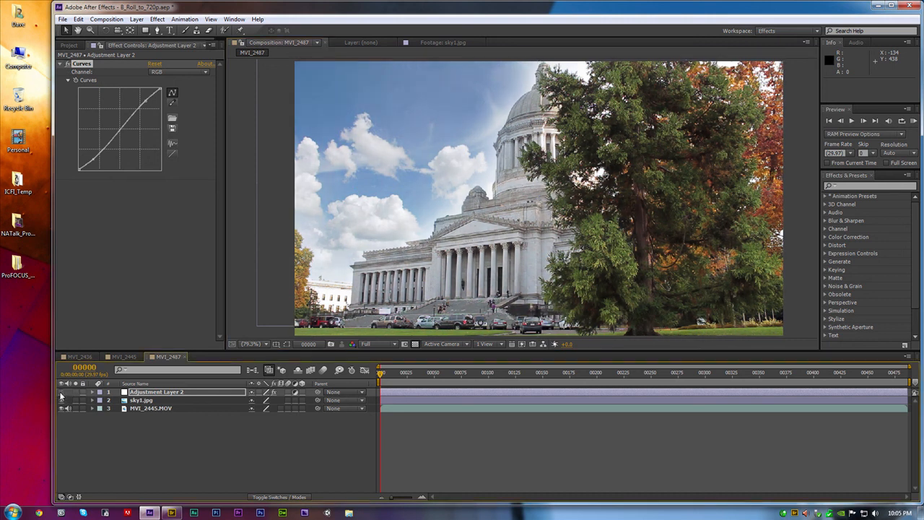
pyautogui.click(61, 392)
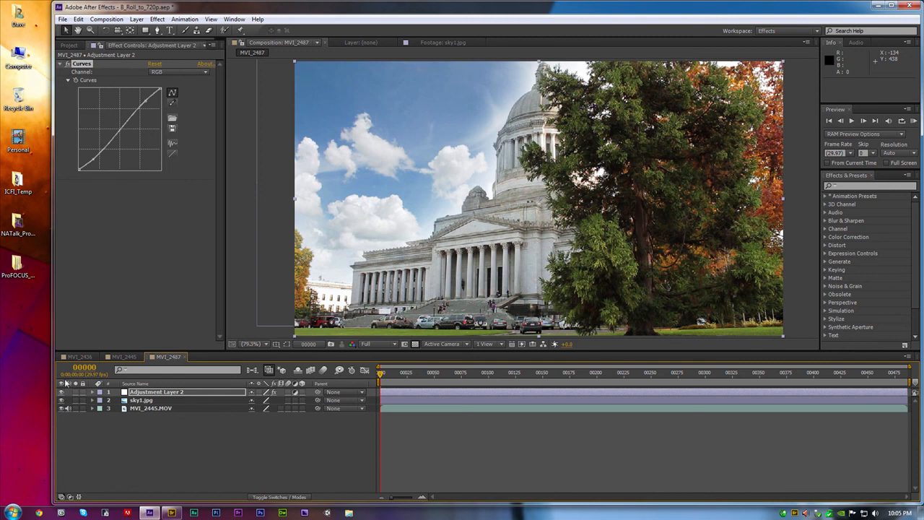
pyautogui.click(61, 392)
pyautogui.click(61, 392)
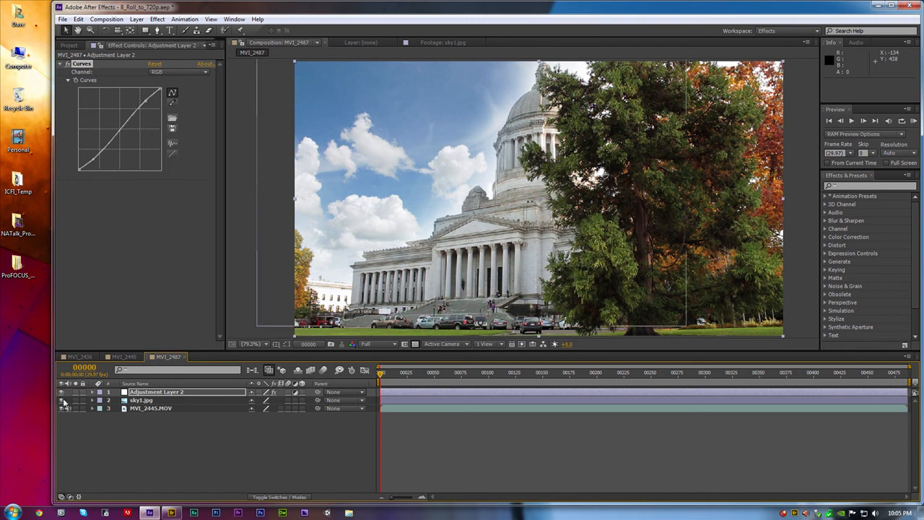
# Hide both Adjustment Layer 2 and sky1.jpg to view the original footage, and show both layers again
pyautogui.click(61, 392)
pyautogui.click(61, 401)
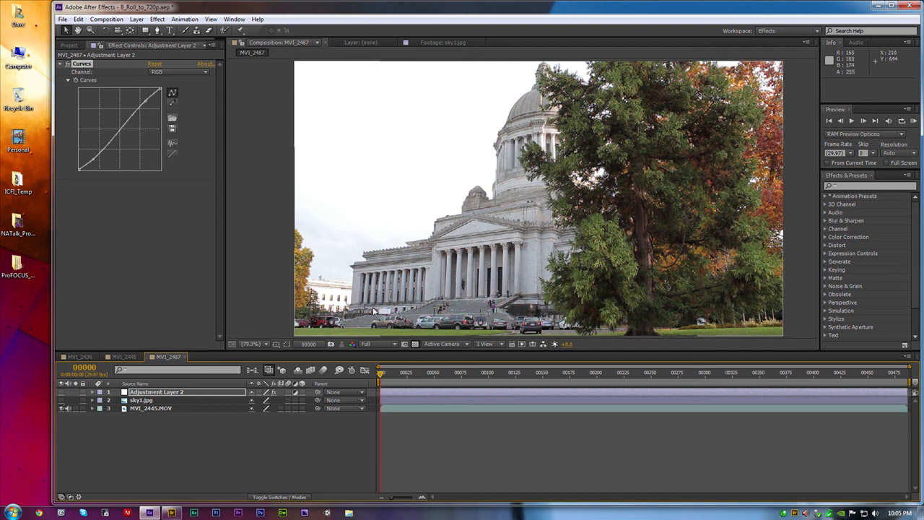
pyautogui.moveTo(282, 350); pyautogui.dragTo(286, 343)
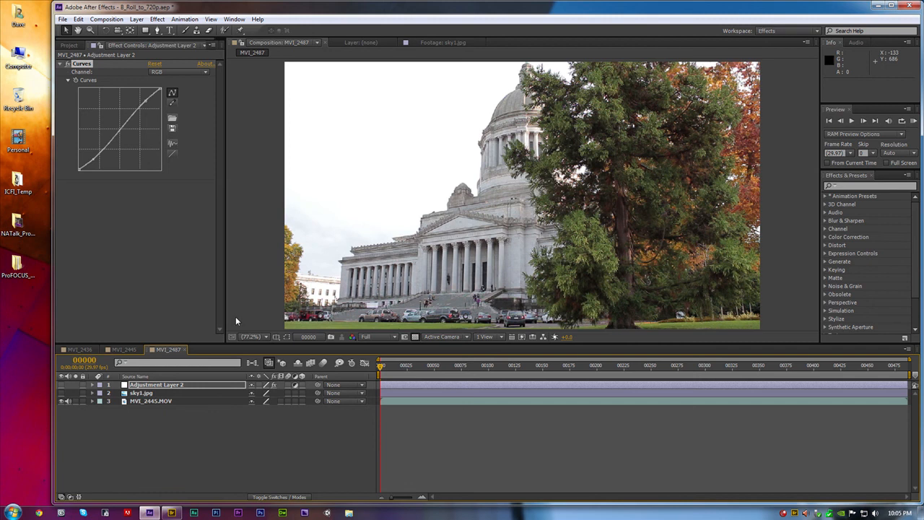
pyautogui.click(62, 394)
pyautogui.click(62, 385)
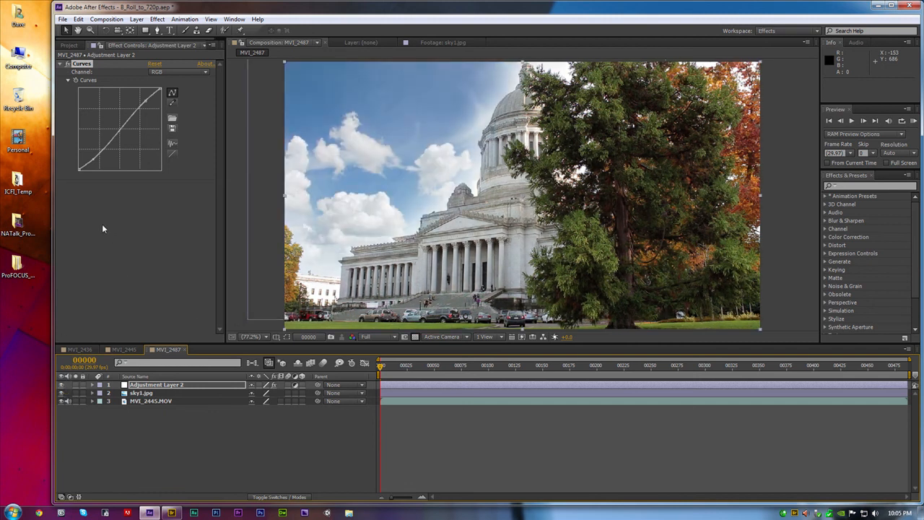